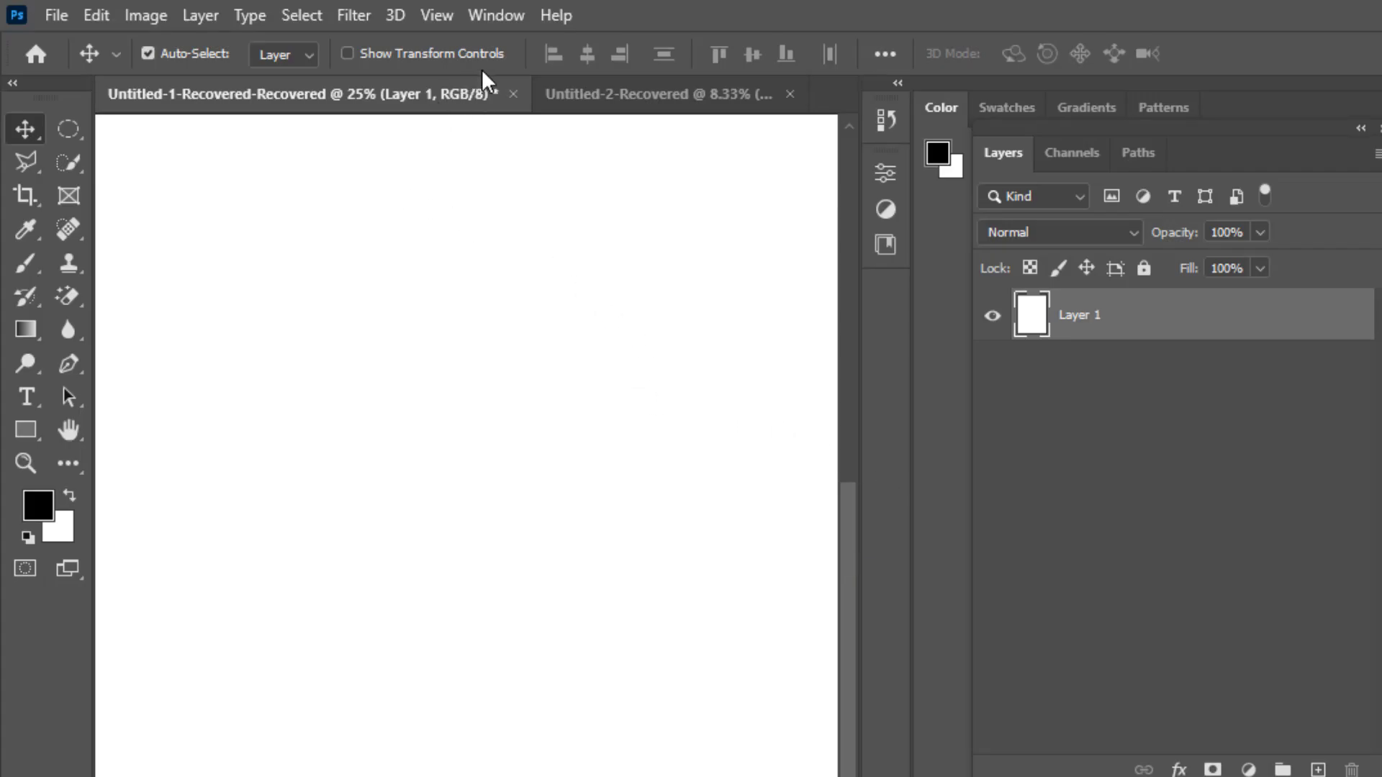
# Step: Show the layer's Properties and collapse them again
pyautogui.click(482, 16)
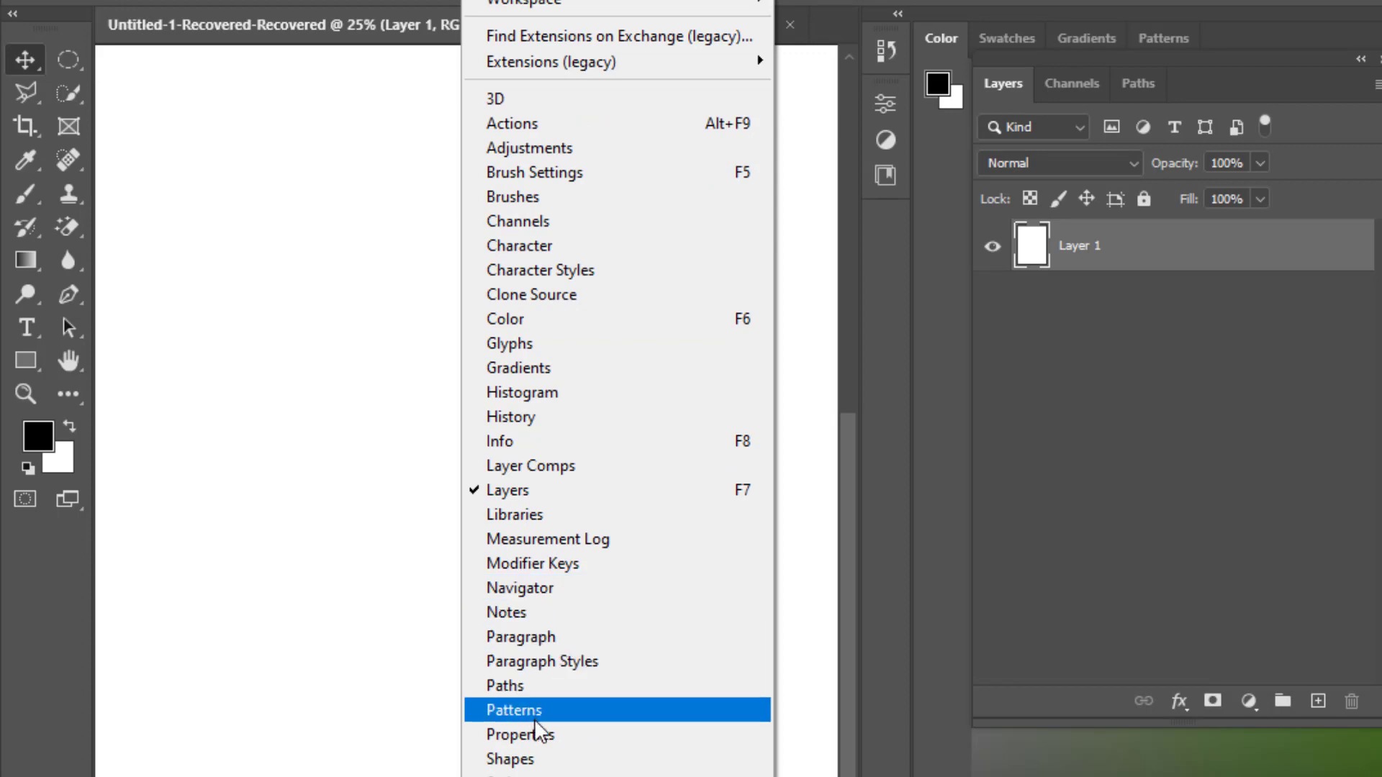
pyautogui.click(591, 741)
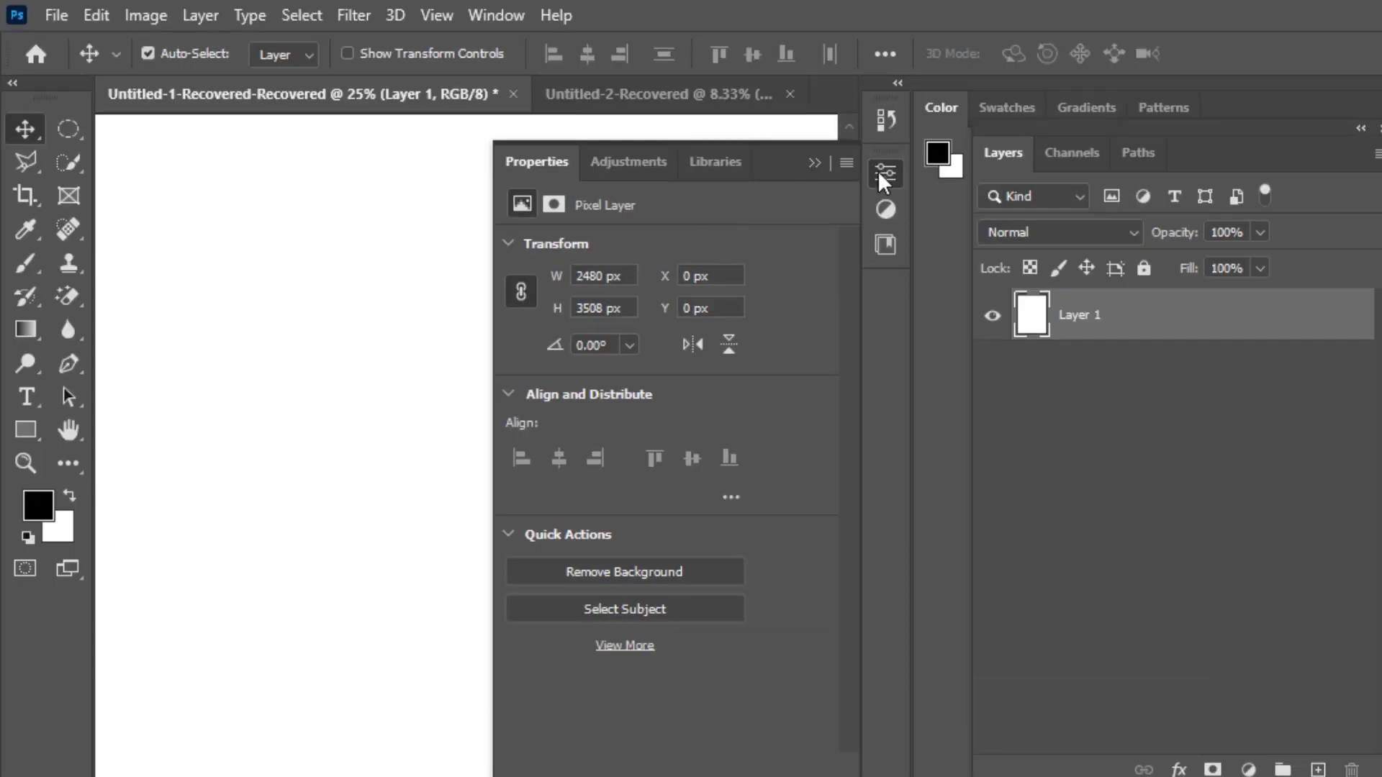
pyautogui.click(816, 165)
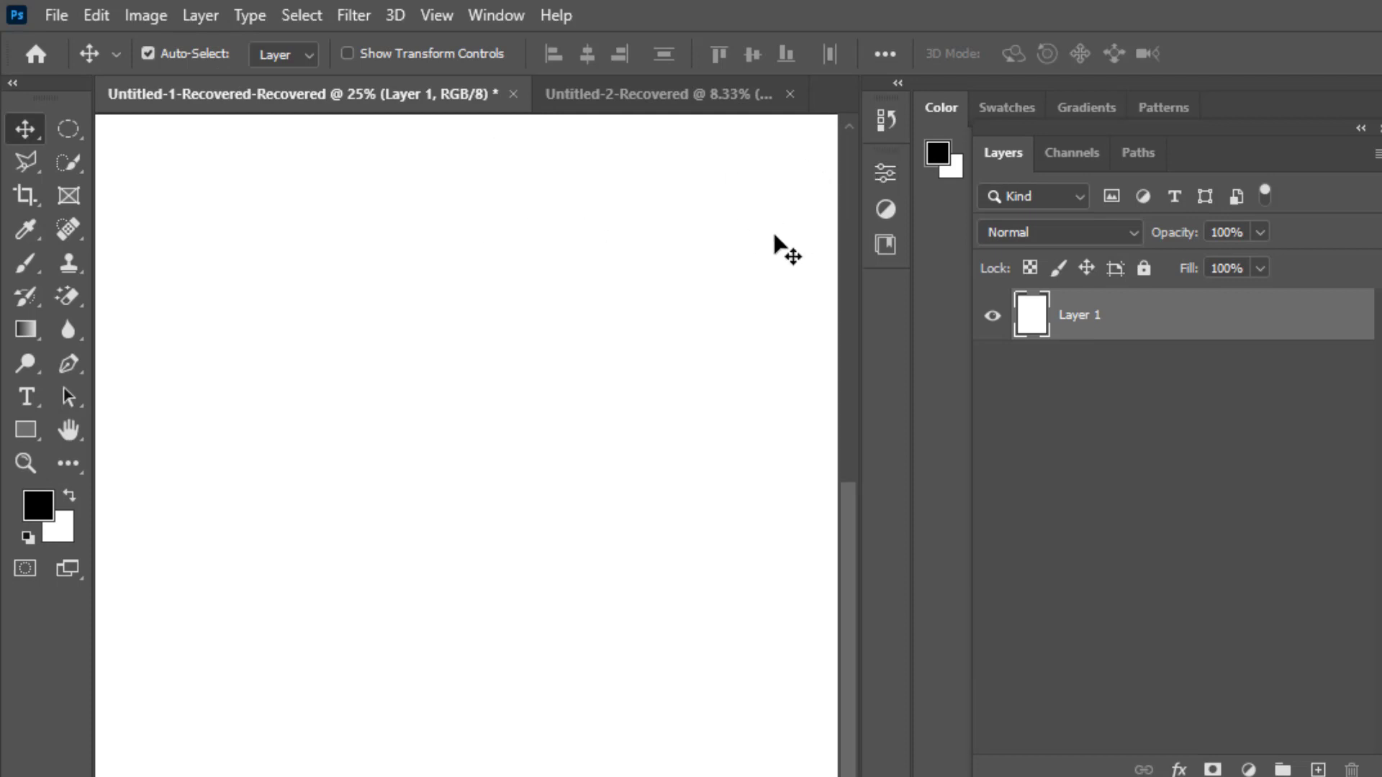
# Step: Add a new layer above Layer 1 and open the Foreground to Background gradient preset for editing with the Gradient tool
pyautogui.click(1318, 769)
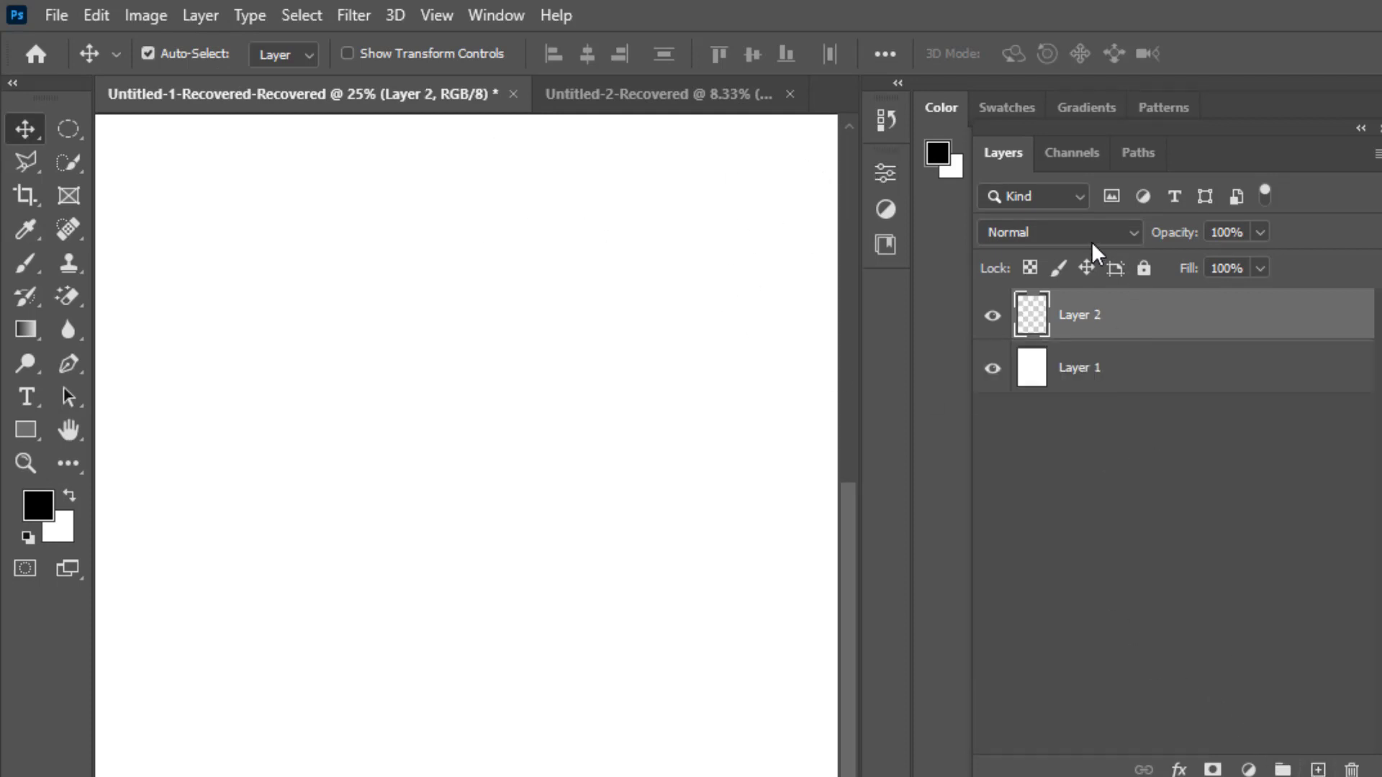
pyautogui.click(29, 330)
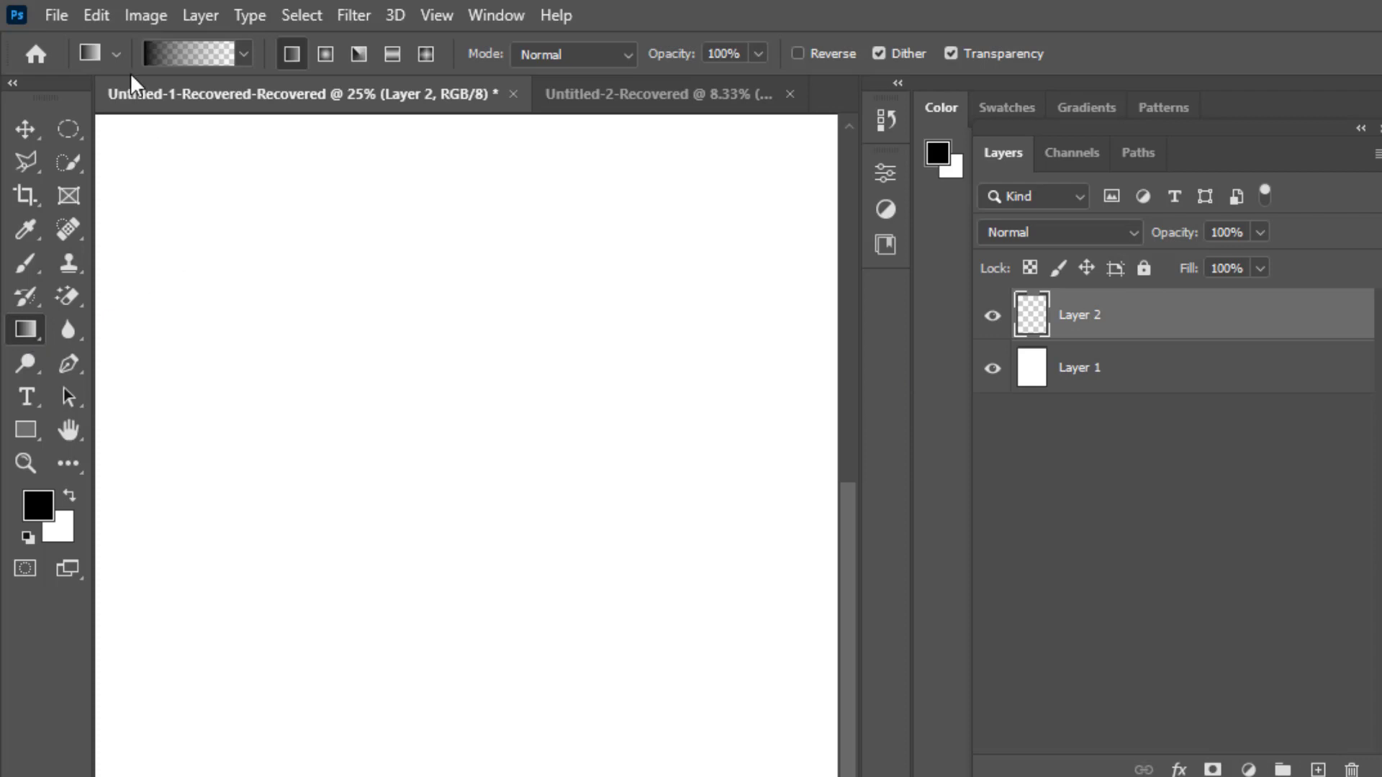
pyautogui.click(243, 54)
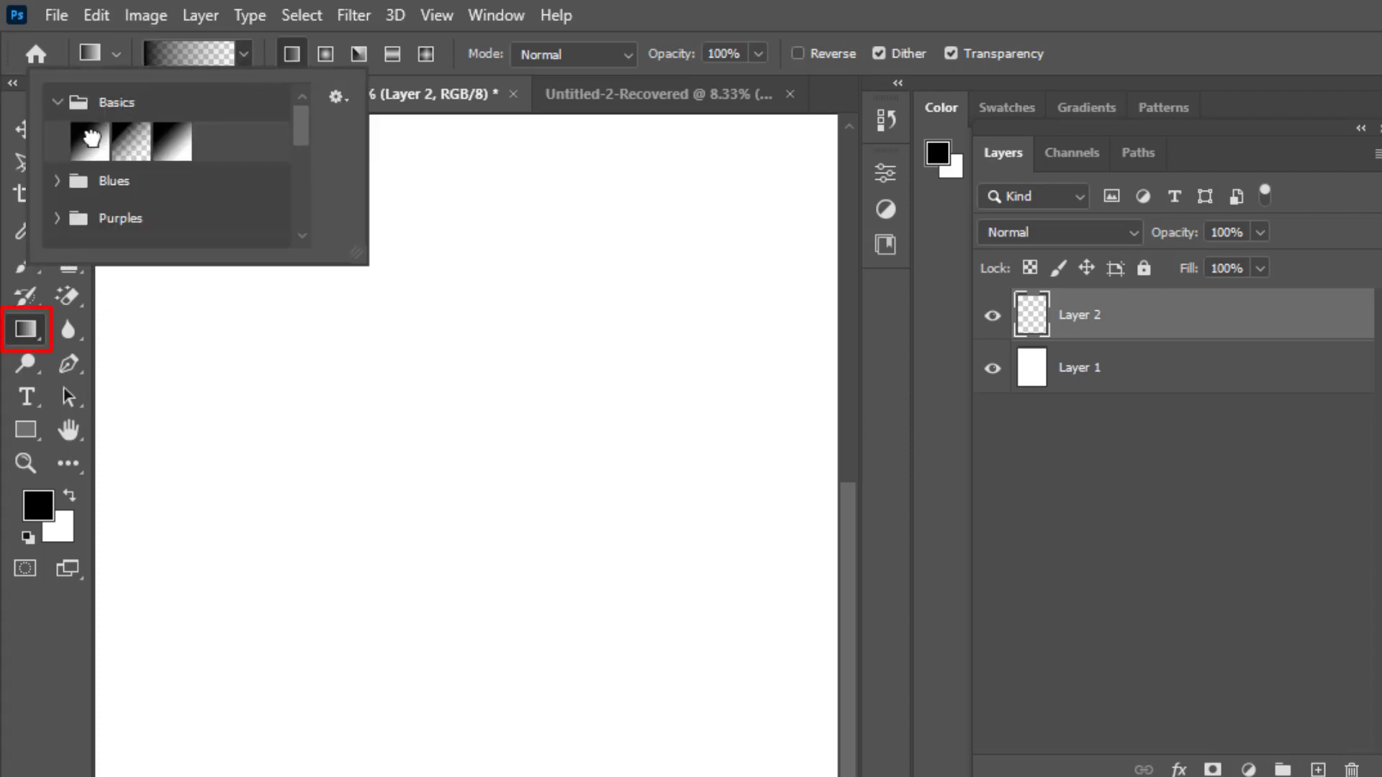
pyautogui.click(89, 141)
pyautogui.click(210, 50)
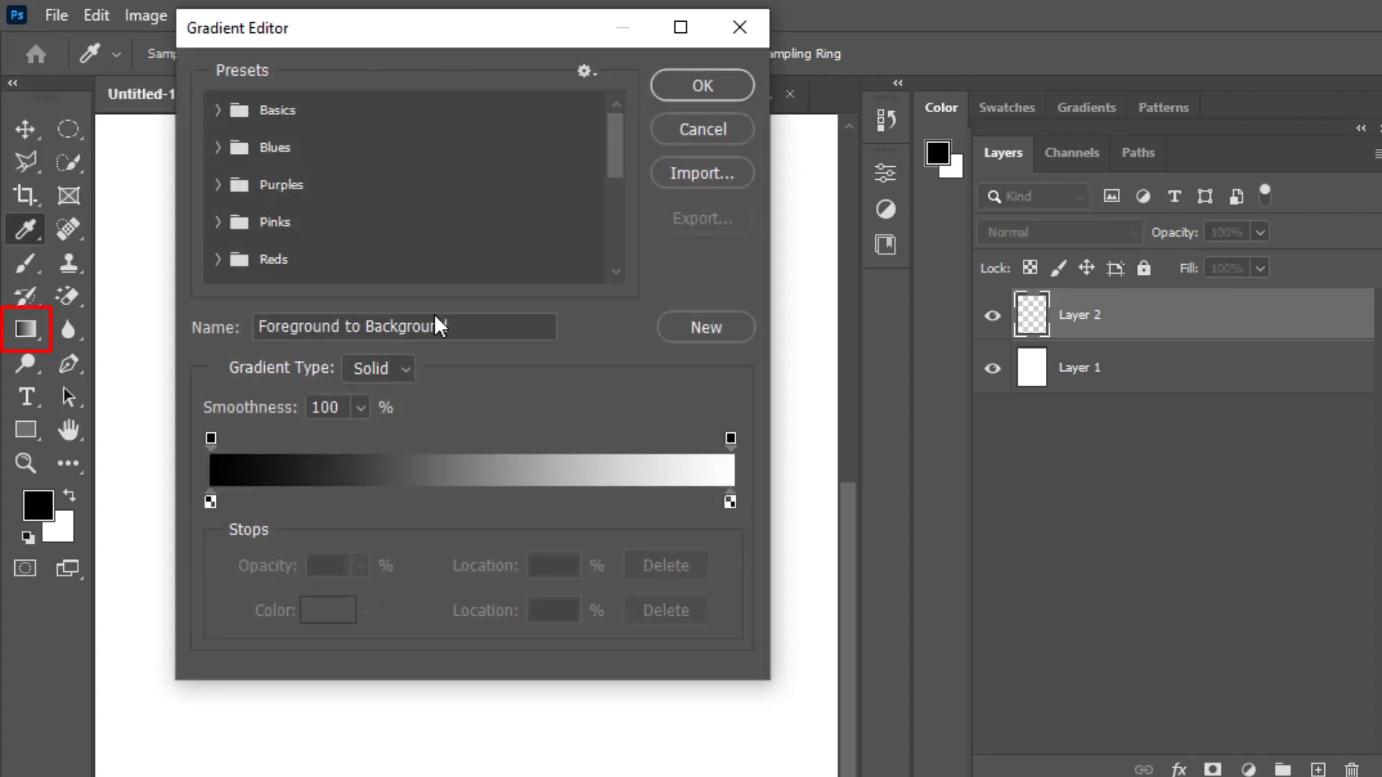
# Step: Swap the gradient's colour stops so it runs from white at 0% to black at 100%
pyautogui.moveTo(733, 502); pyautogui.dragTo(324, 504)
pyautogui.moveTo(208, 506); pyautogui.dragTo(763, 516)
pyautogui.moveTo(325, 506); pyautogui.dragTo(176, 515)
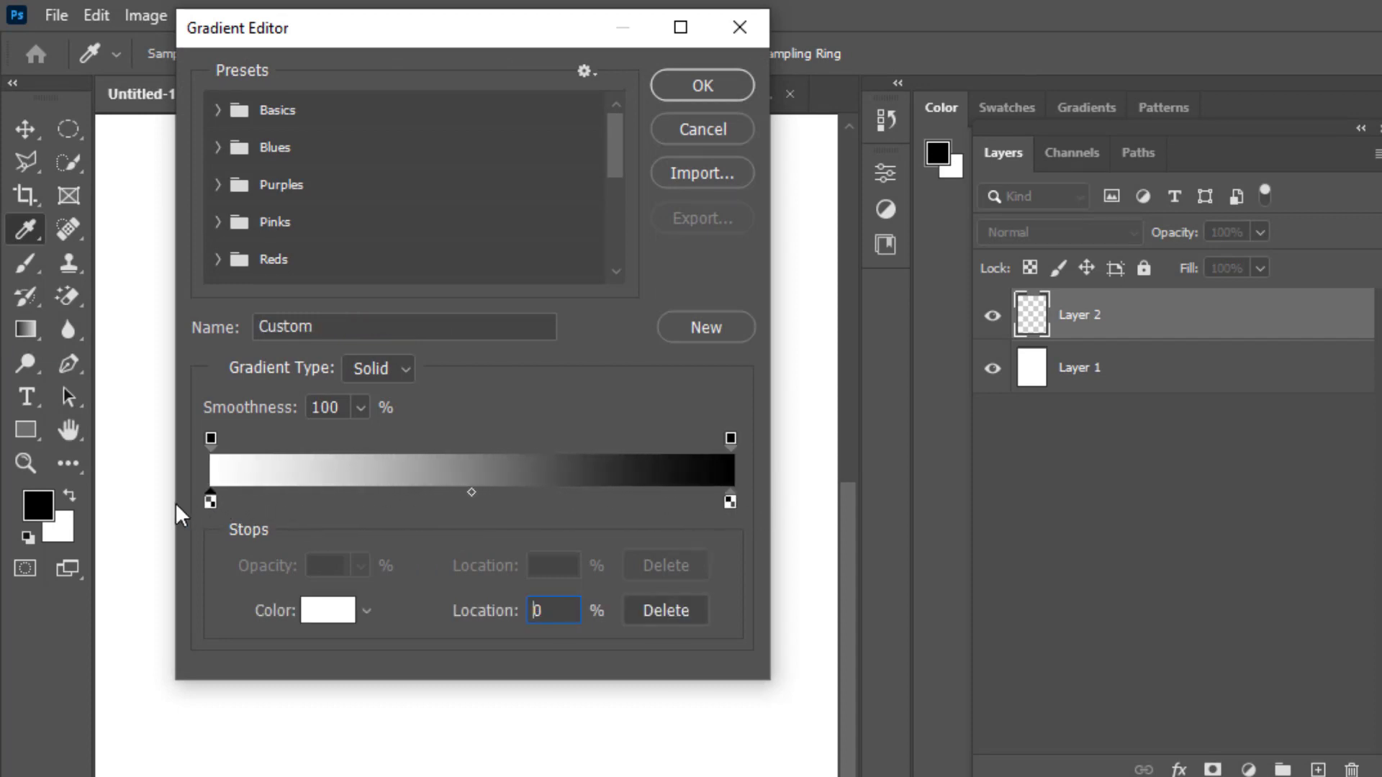
# Step: Recolour the gradient's 100% stop to light peach with H 24, S 34, B 100 and accept the edited gradient
pyautogui.click(729, 502)
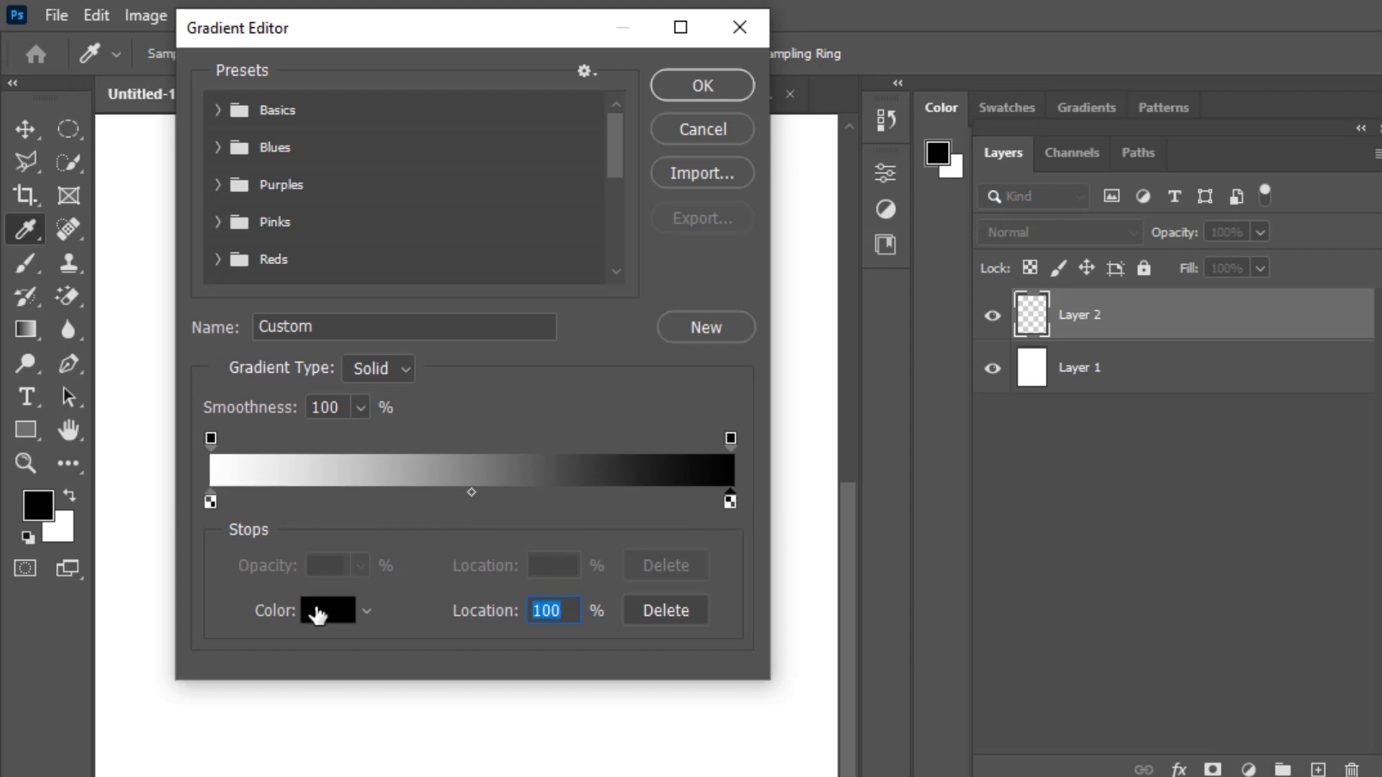
pyautogui.click(317, 614)
pyautogui.moveTo(574, 623); pyautogui.dragTo(637, 396)
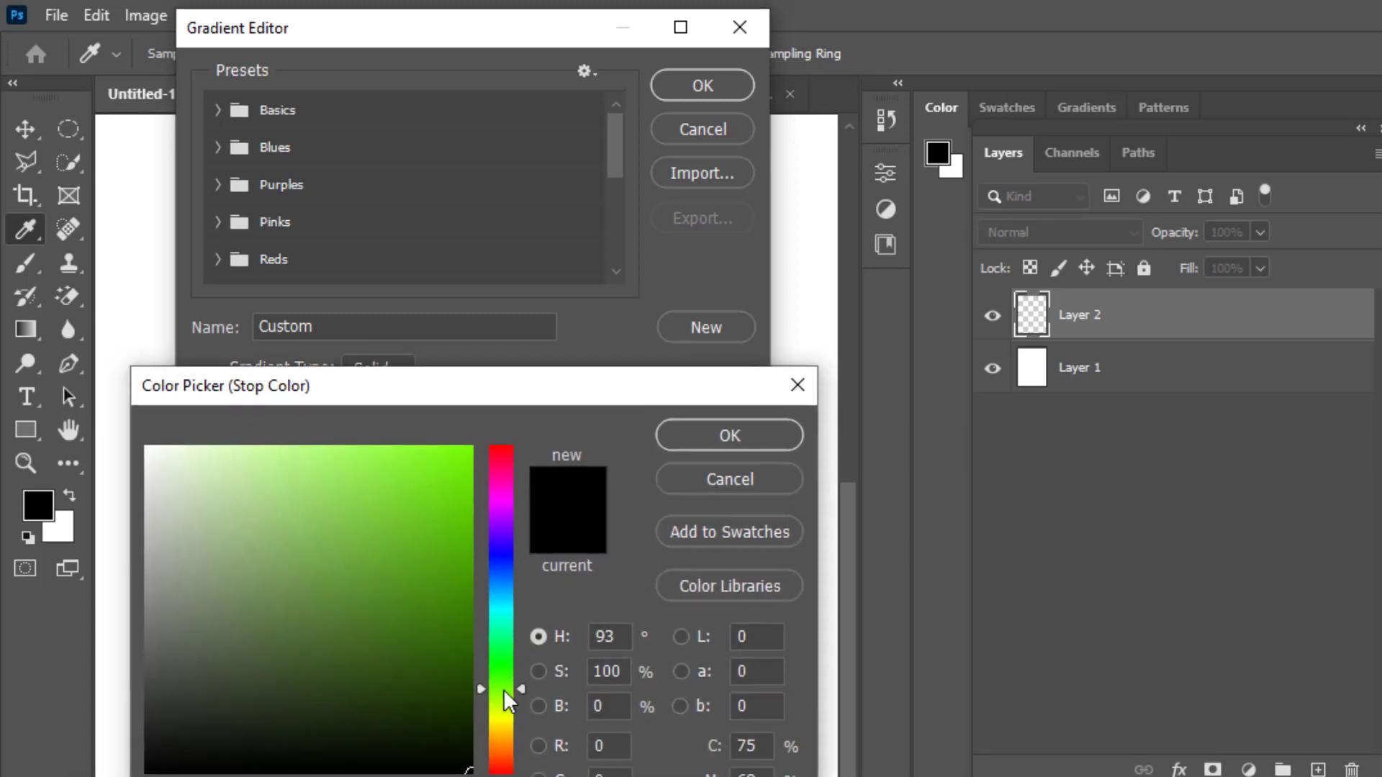
pyautogui.moveTo(504, 691); pyautogui.dragTo(498, 751)
pyautogui.moveTo(249, 460)
pyautogui.mouseDown()
pyautogui.moveTo(265, 441)
pyautogui.moveTo(212, 439)
pyautogui.moveTo(259, 431)
pyautogui.mouseUp()
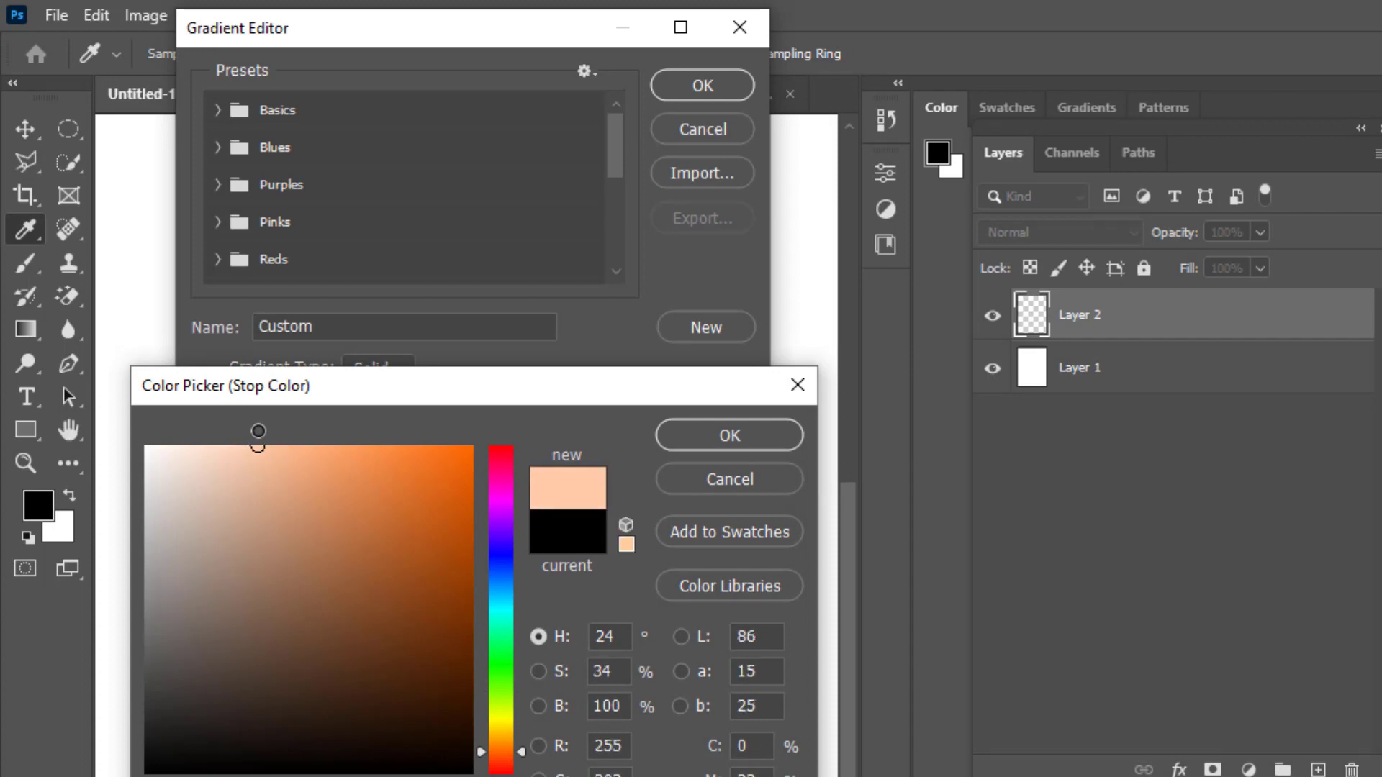
pyautogui.click(753, 430)
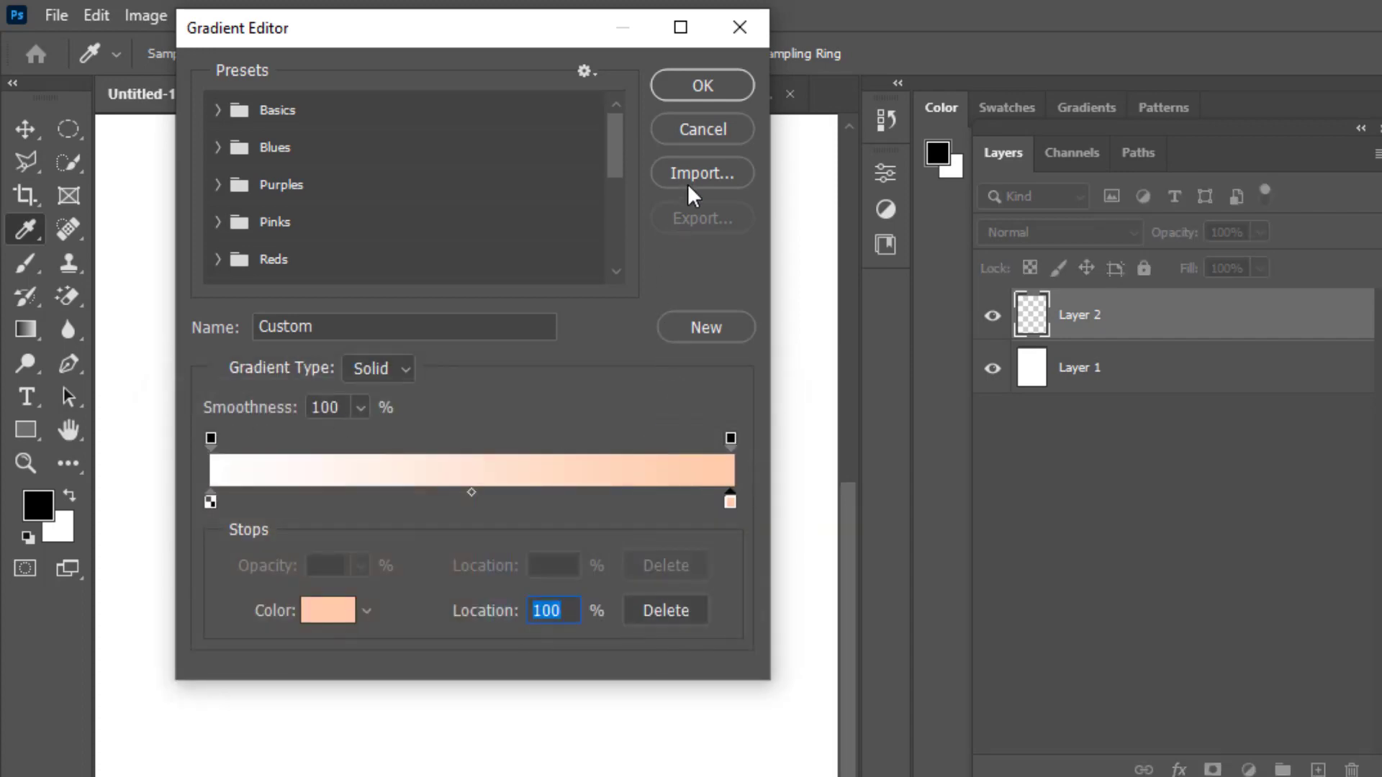
pyautogui.click(703, 88)
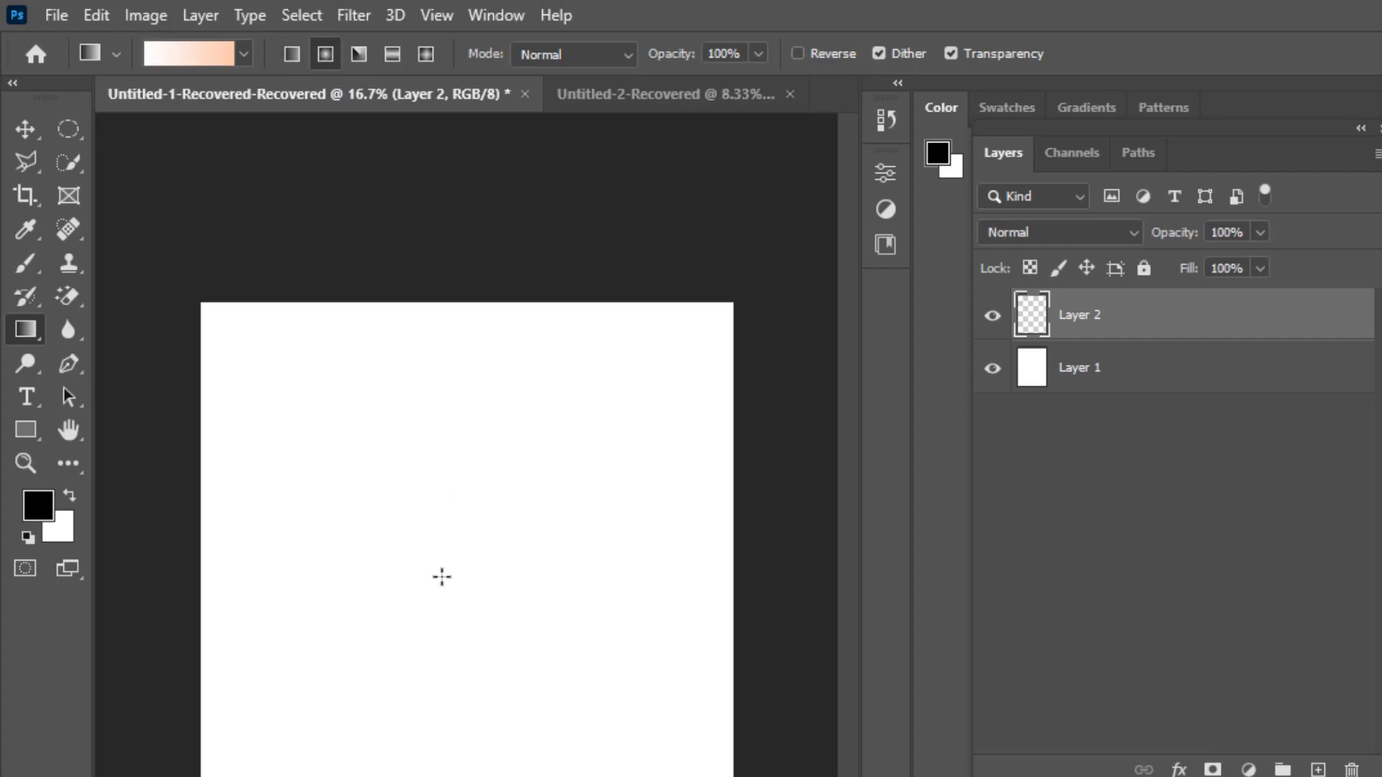
# Step: Fill Layer 2 with a radial white-to-peach gradient running from the canvas centre out to its upper right edge
pyautogui.moveTo(462, 696); pyautogui.dragTo(653, 465)
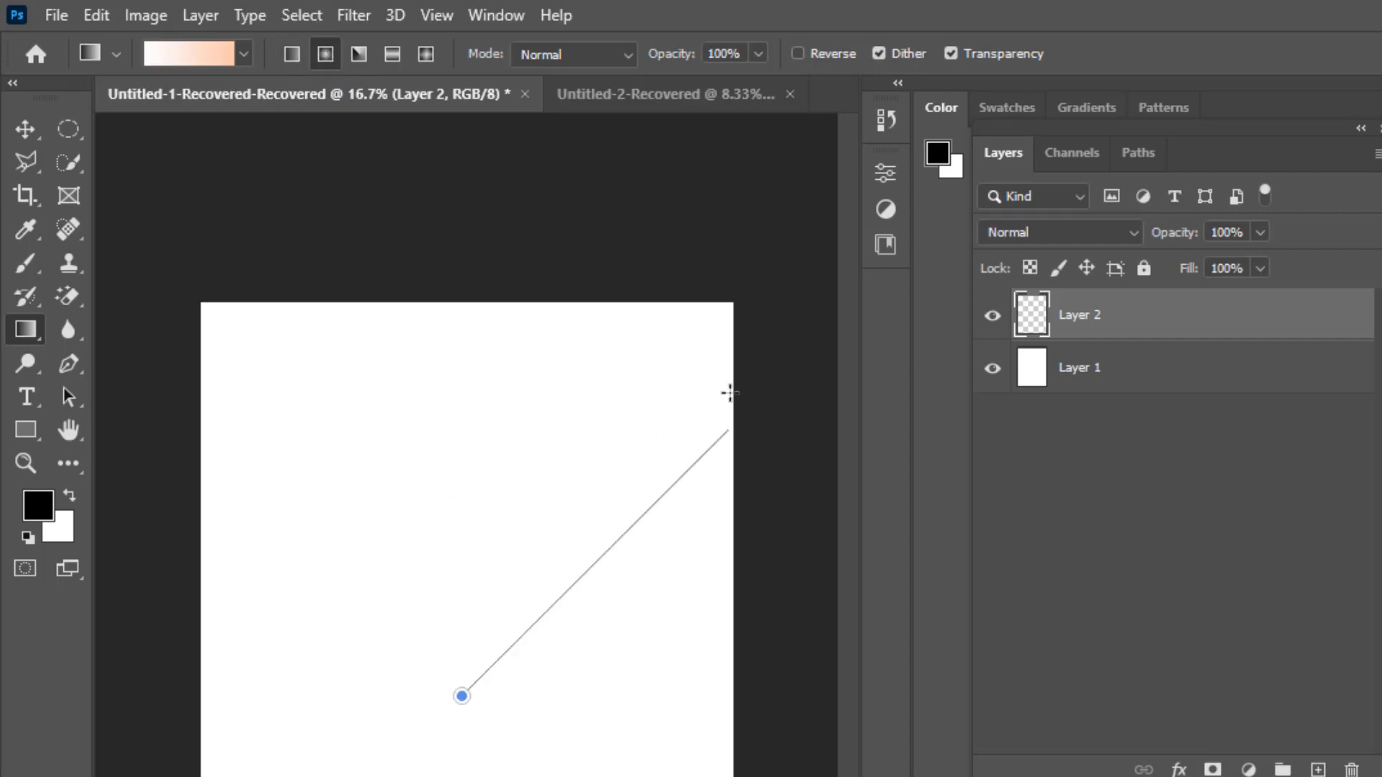
pyautogui.moveTo(737, 391); pyautogui.dragTo(710, 391)
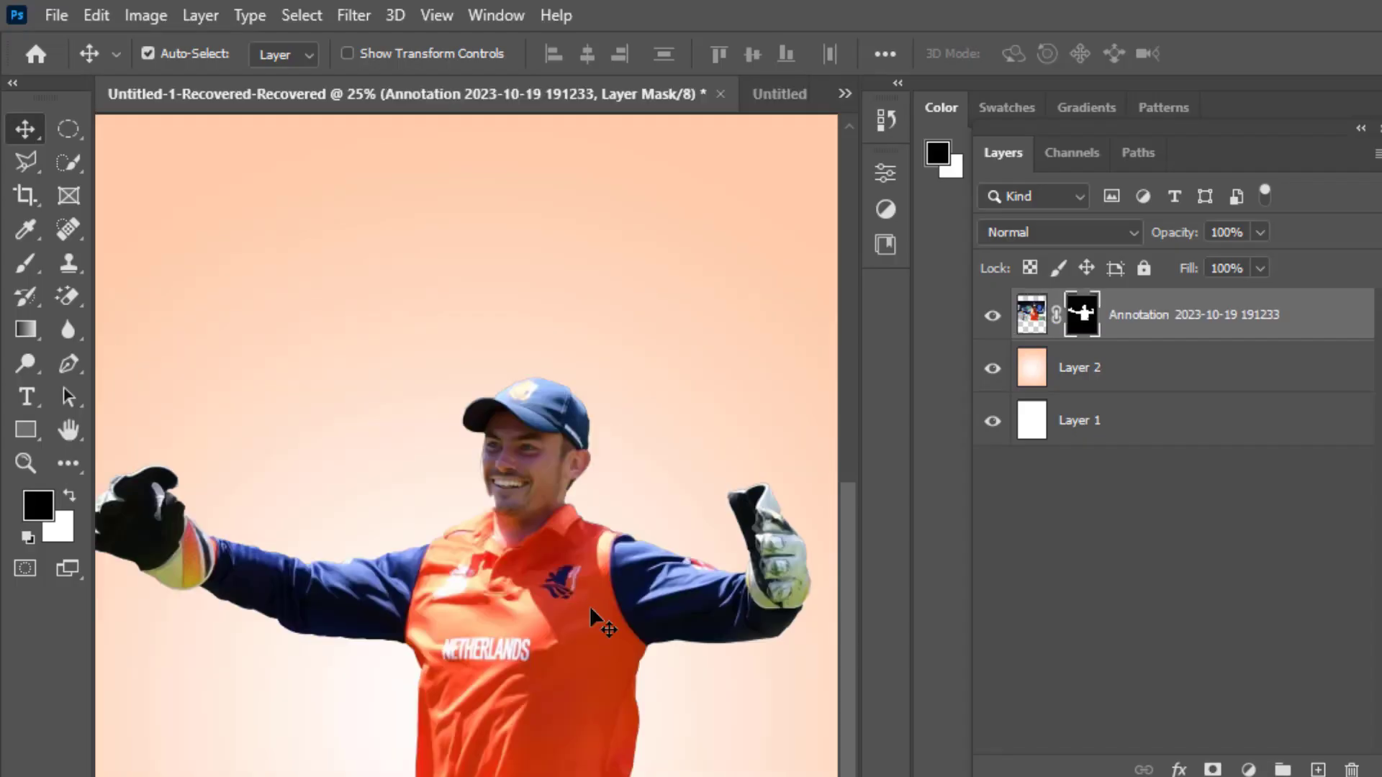
pyautogui.moveTo(590, 689); pyautogui.dragTo(595, 551)
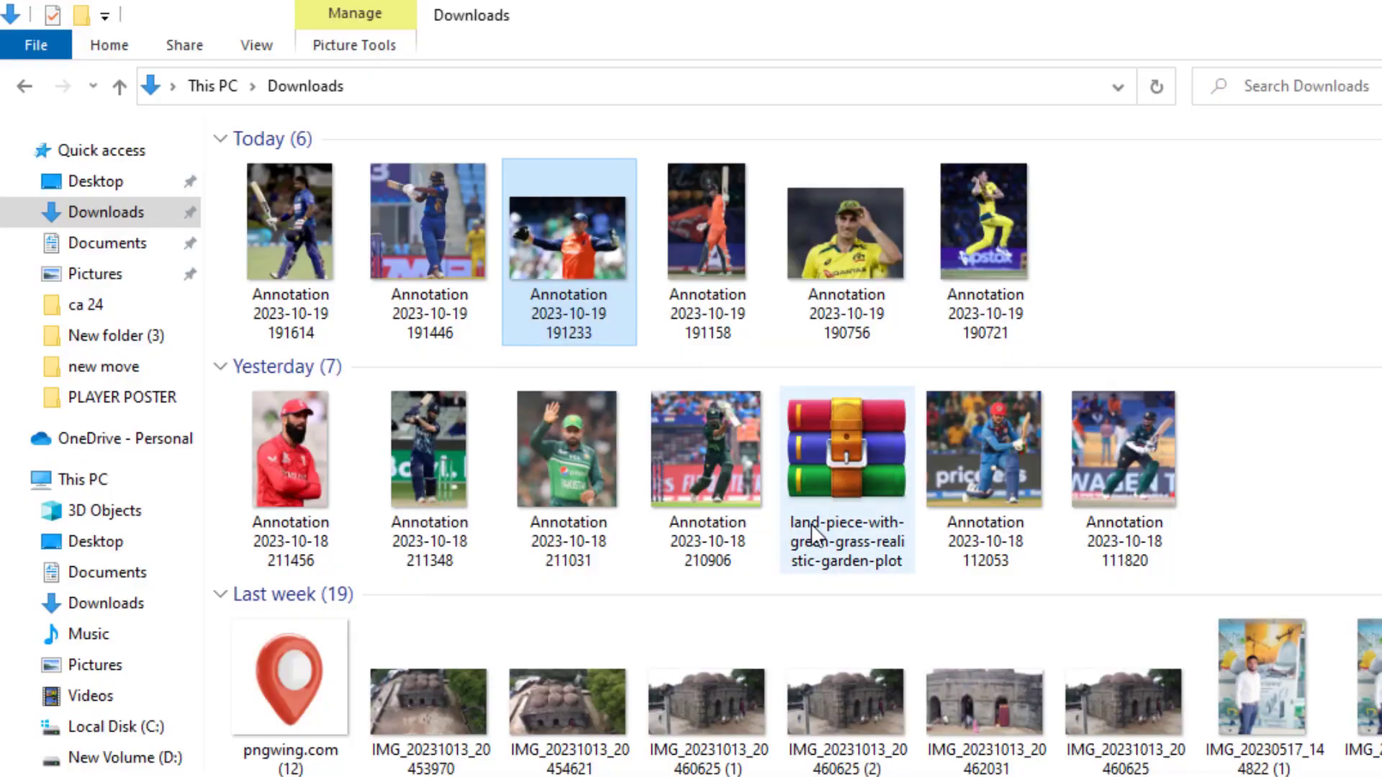
pyautogui.click(707, 252)
pyautogui.hotkey('alt', 'Tab')
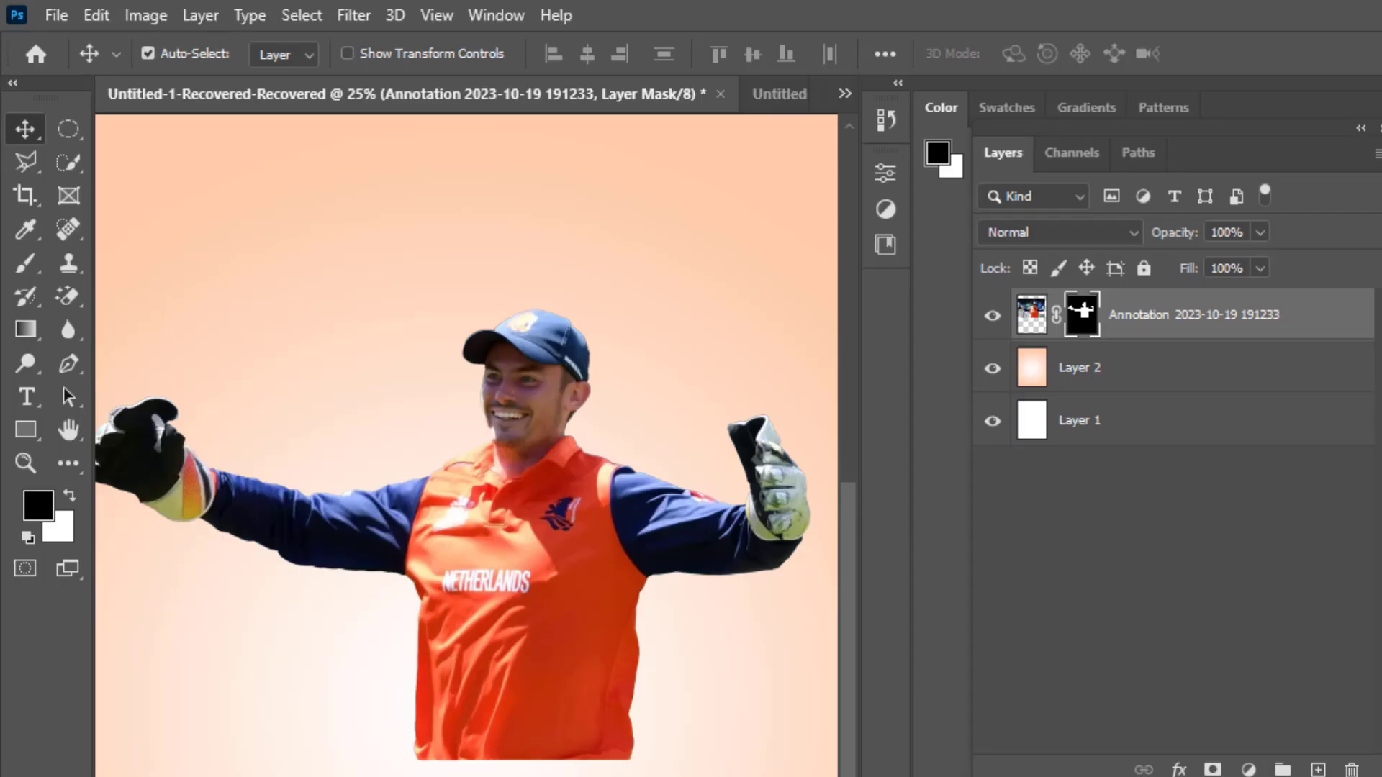
pyautogui.hotkey('ctrl', 'v')
pyautogui.moveTo(612, 726); pyautogui.dragTo(667, 595)
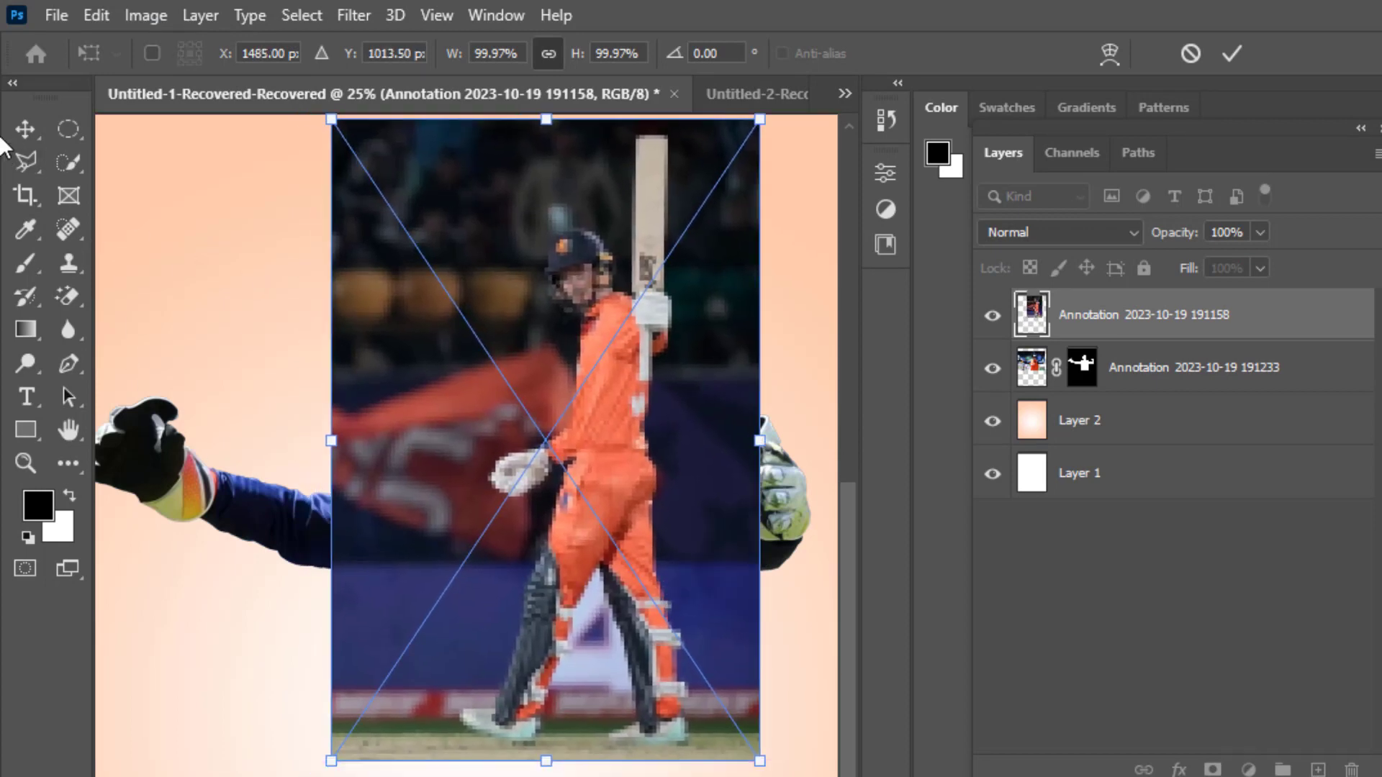
pyautogui.click(25, 130)
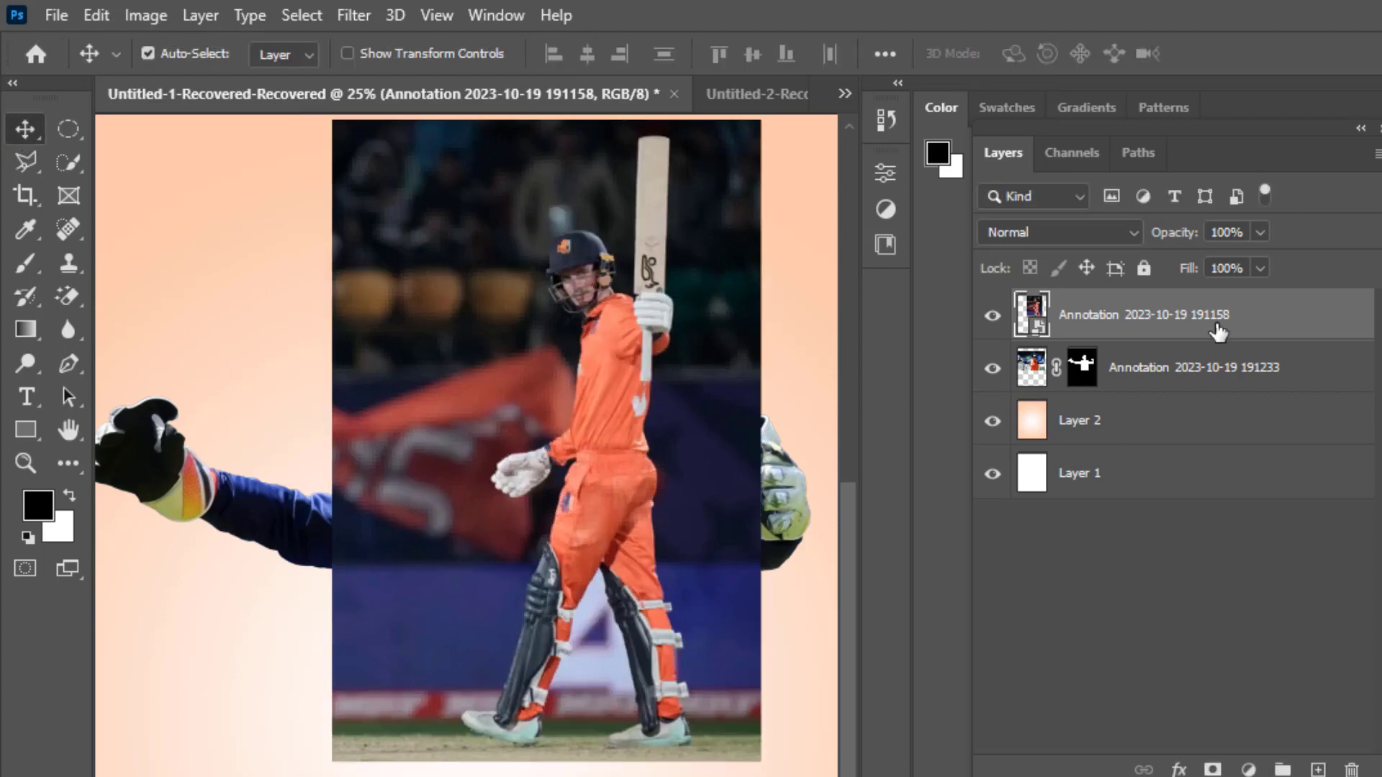
# Step: Rasterize the placed batsman layer and remove its background
pyautogui.rightClick(1218, 331)
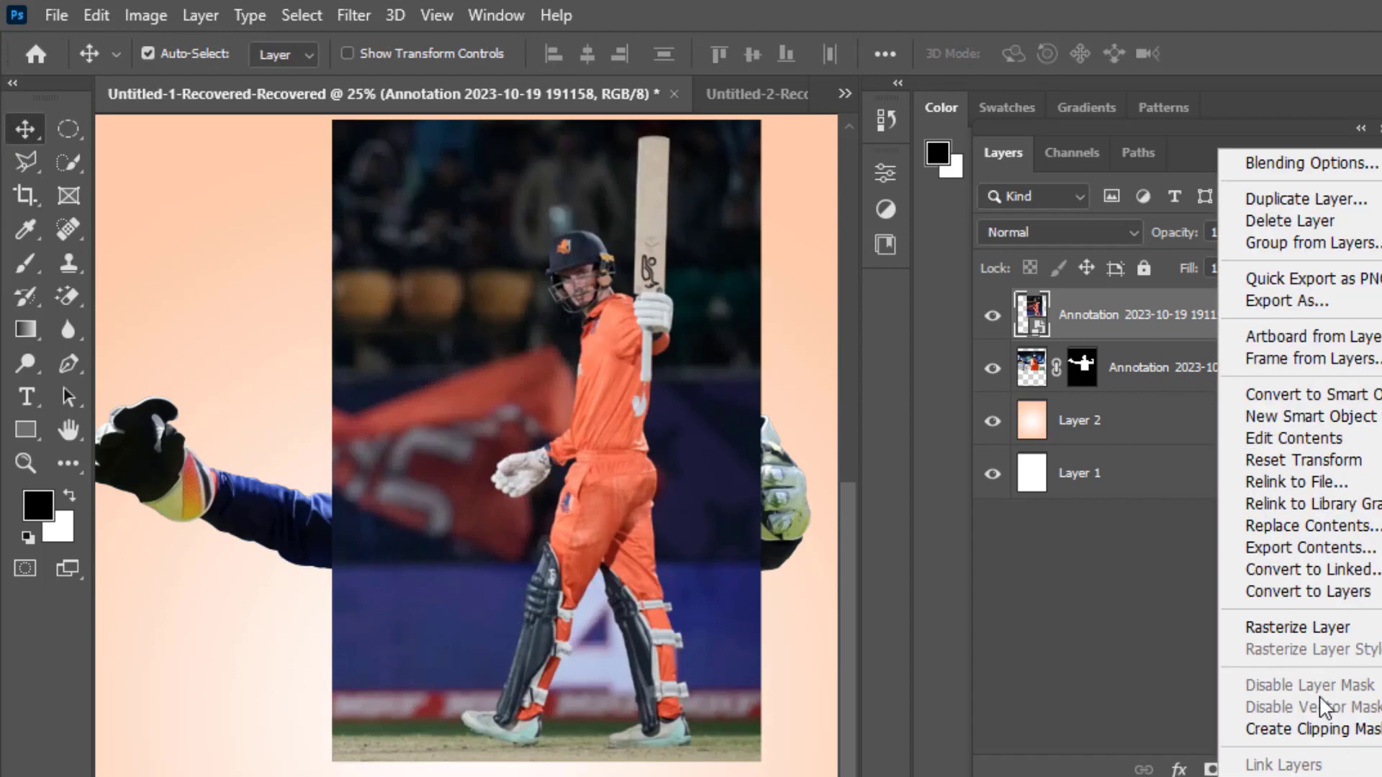
pyautogui.click(1298, 627)
pyautogui.click(885, 173)
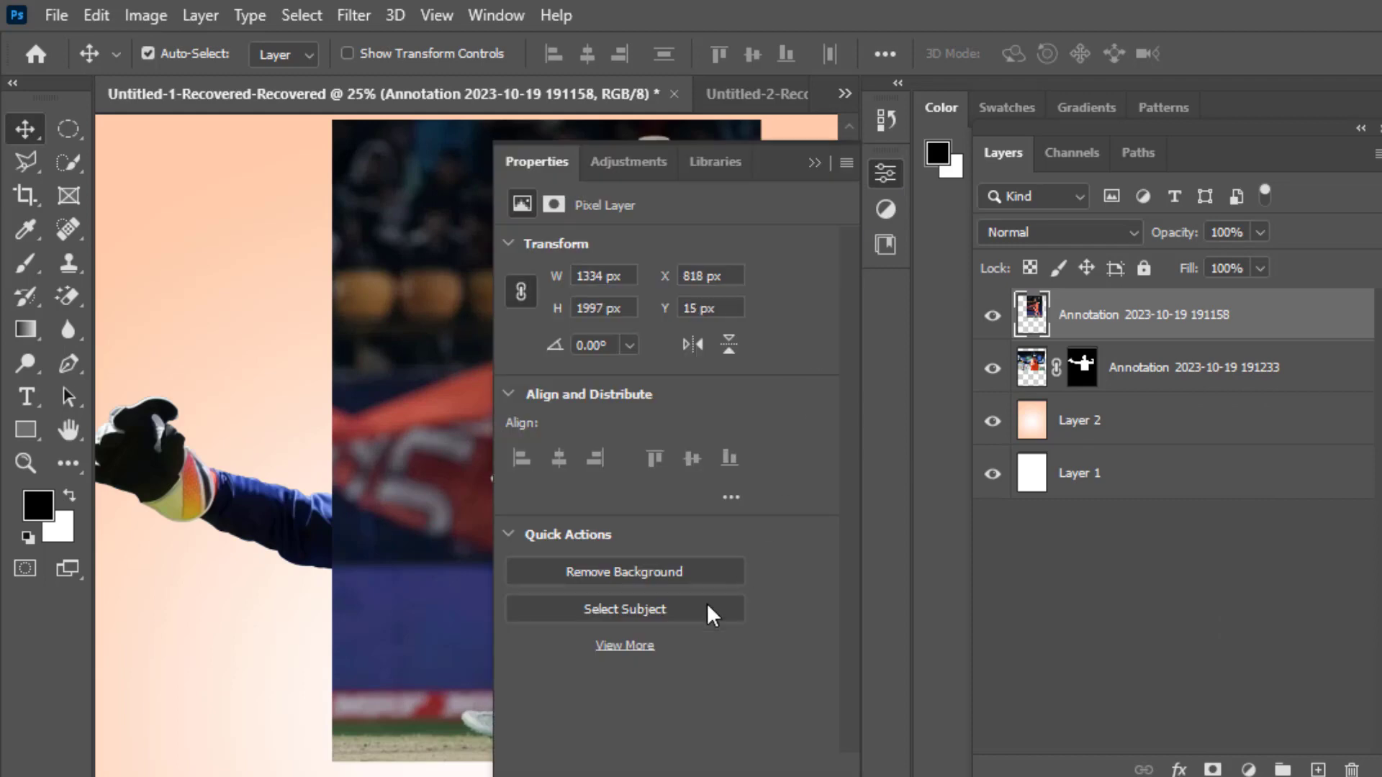
pyautogui.click(646, 580)
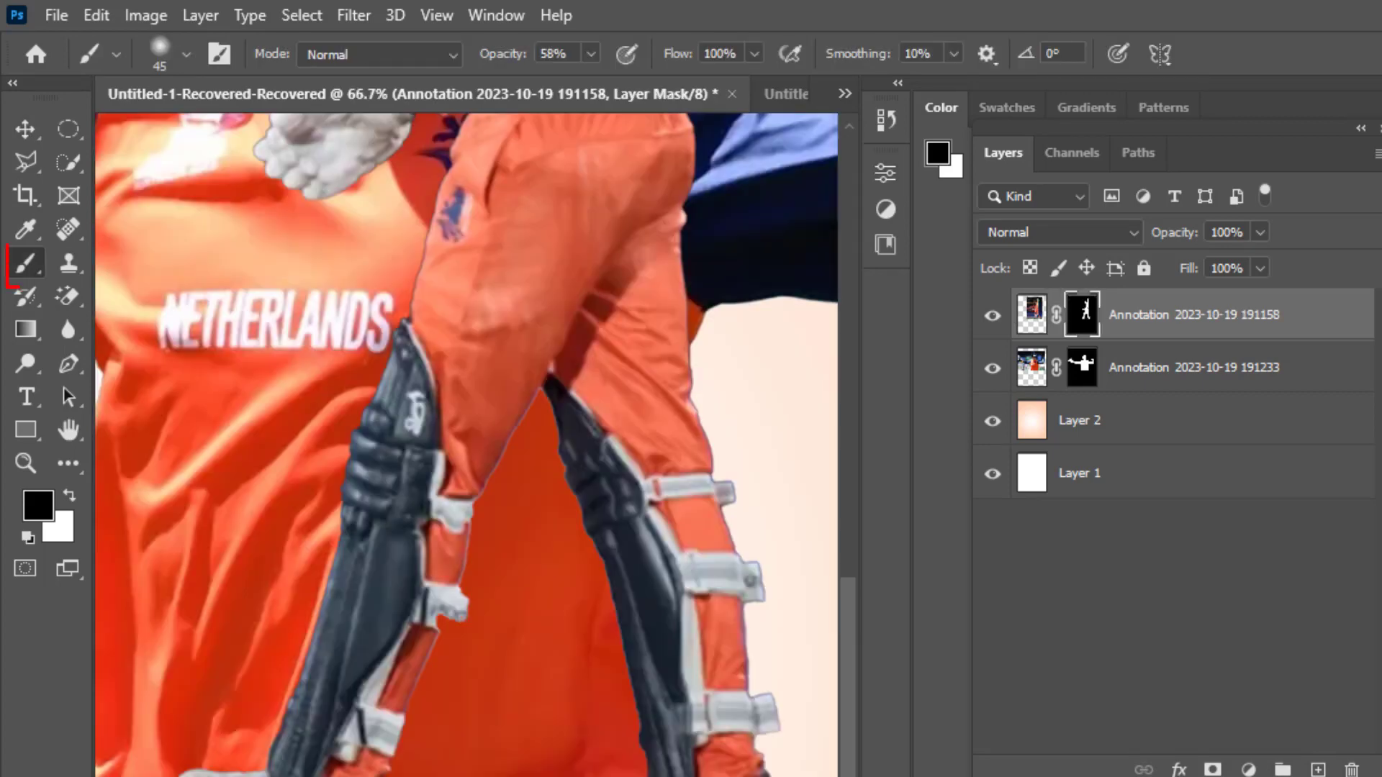
# Step: Paint white on the batsman's layer mask with a size 125 brush to bring back the strip of ground around his shoes
pyautogui.press(']')
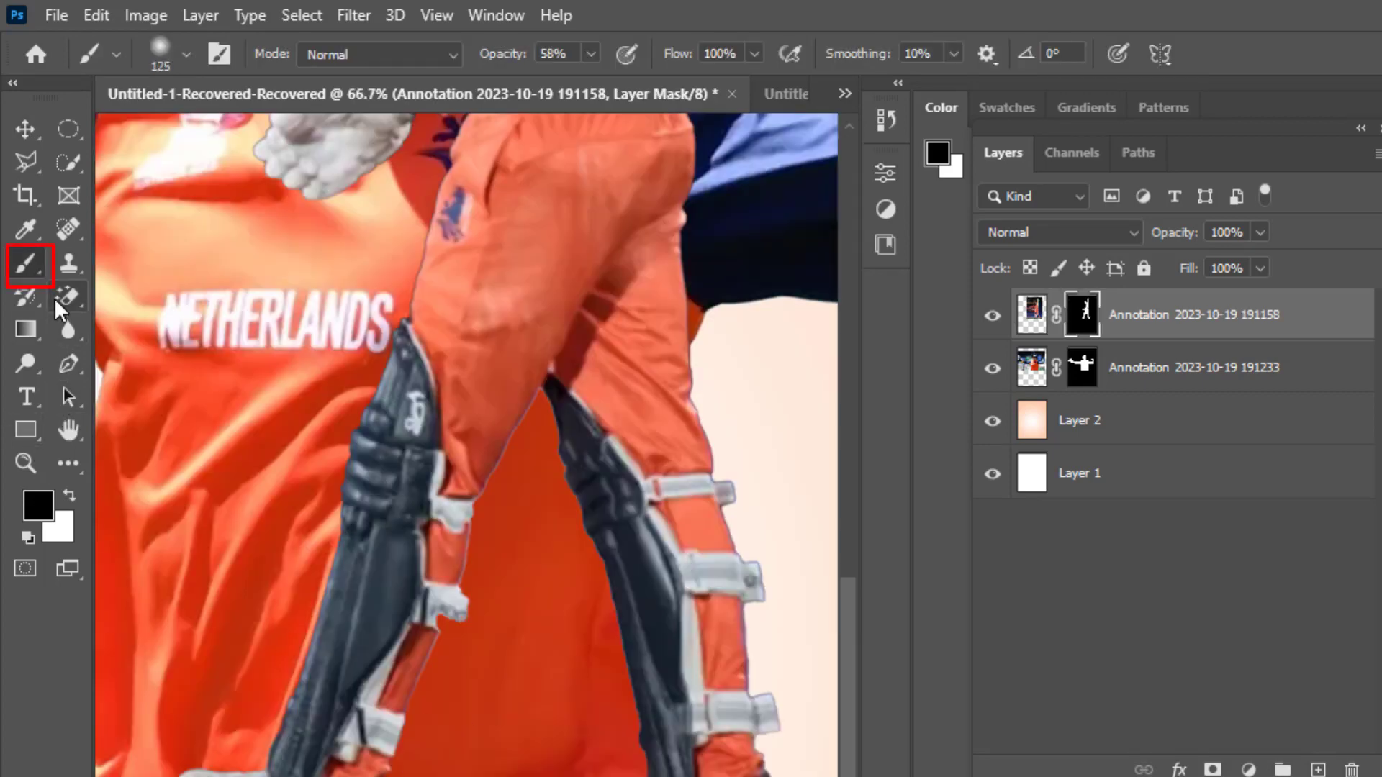
pyautogui.click(69, 497)
pyautogui.scroll(-5, 425, 571)
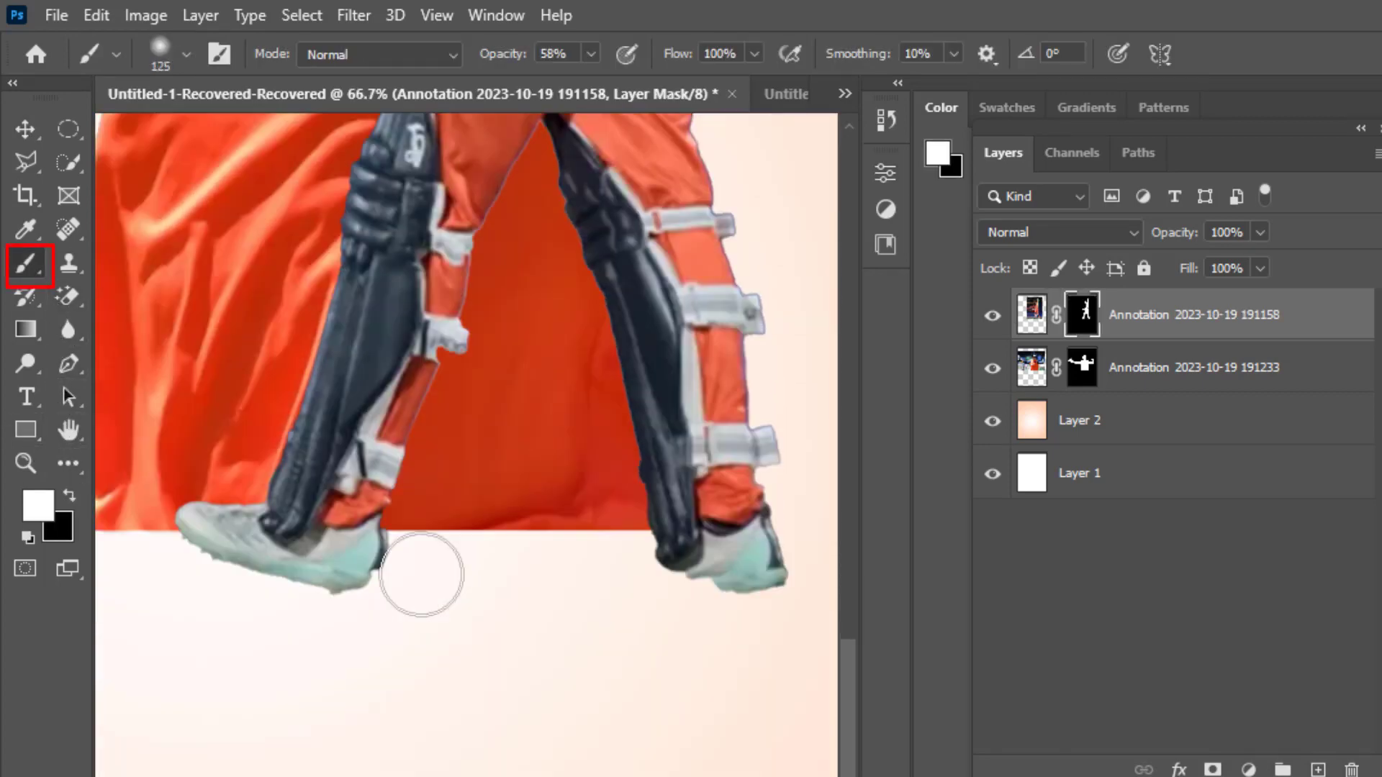
pyautogui.moveTo(691, 551)
pyautogui.mouseDown()
pyautogui.moveTo(502, 574)
pyautogui.moveTo(709, 576)
pyautogui.moveTo(342, 576)
pyautogui.moveTo(403, 575)
pyautogui.moveTo(395, 553)
pyautogui.moveTo(234, 558)
pyautogui.moveTo(647, 559)
pyautogui.moveTo(494, 571)
pyautogui.moveTo(633, 552)
pyautogui.moveTo(576, 535)
pyautogui.moveTo(365, 557)
pyautogui.moveTo(756, 560)
pyautogui.mouseUp()
pyautogui.moveTo(669, 571)
pyautogui.mouseDown()
pyautogui.moveTo(543, 578)
pyautogui.moveTo(633, 565)
pyautogui.moveTo(565, 580)
pyautogui.moveTo(635, 585)
pyautogui.moveTo(685, 550)
pyautogui.moveTo(559, 570)
pyautogui.moveTo(753, 619)
pyautogui.mouseUp()
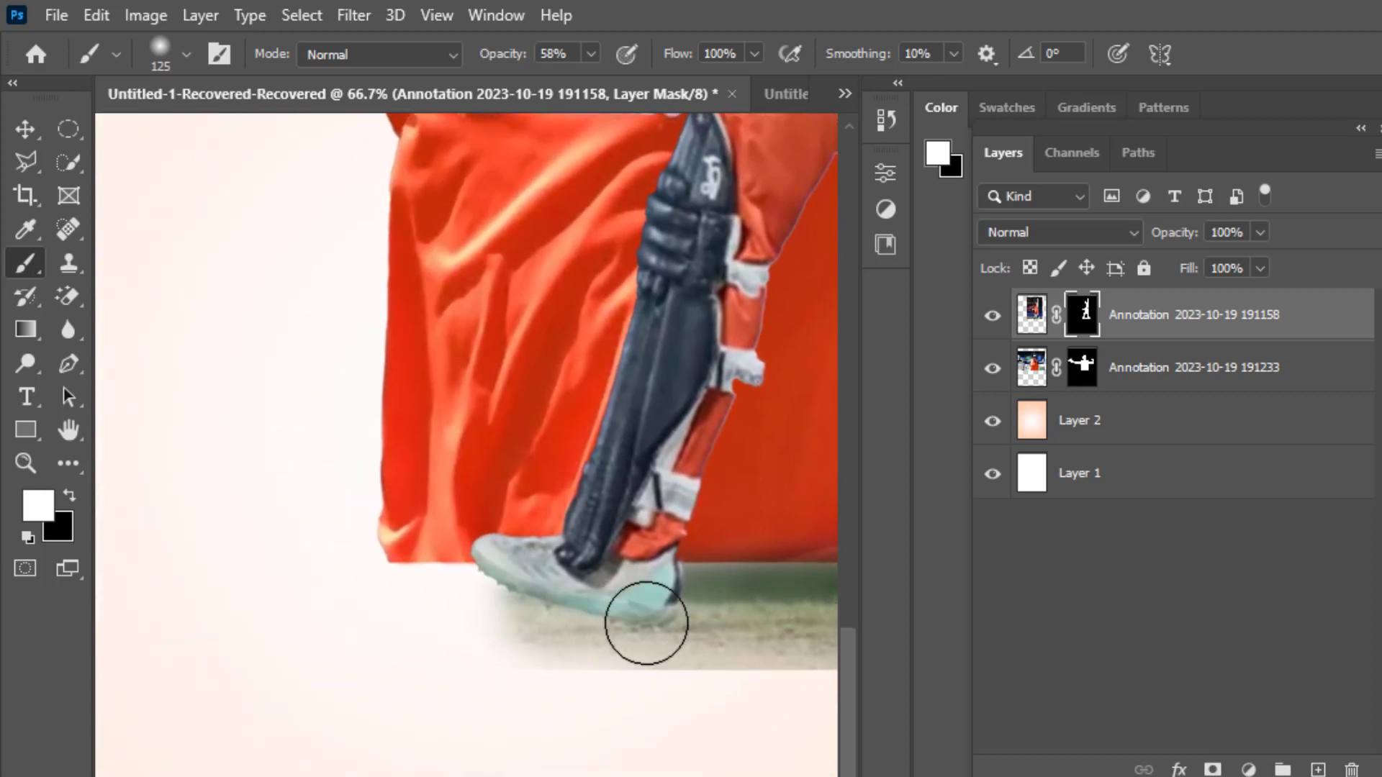
pyautogui.moveTo(645, 623)
pyautogui.mouseDown()
pyautogui.moveTo(377, 623)
pyautogui.moveTo(584, 600)
pyautogui.moveTo(474, 598)
pyautogui.moveTo(451, 622)
pyautogui.moveTo(391, 627)
pyautogui.moveTo(342, 627)
pyautogui.moveTo(330, 609)
pyautogui.moveTo(420, 595)
pyautogui.moveTo(516, 596)
pyautogui.moveTo(297, 597)
pyautogui.moveTo(282, 632)
pyautogui.moveTo(378, 630)
pyautogui.moveTo(355, 610)
pyautogui.mouseUp()
pyautogui.scroll(-4, 356, 611)
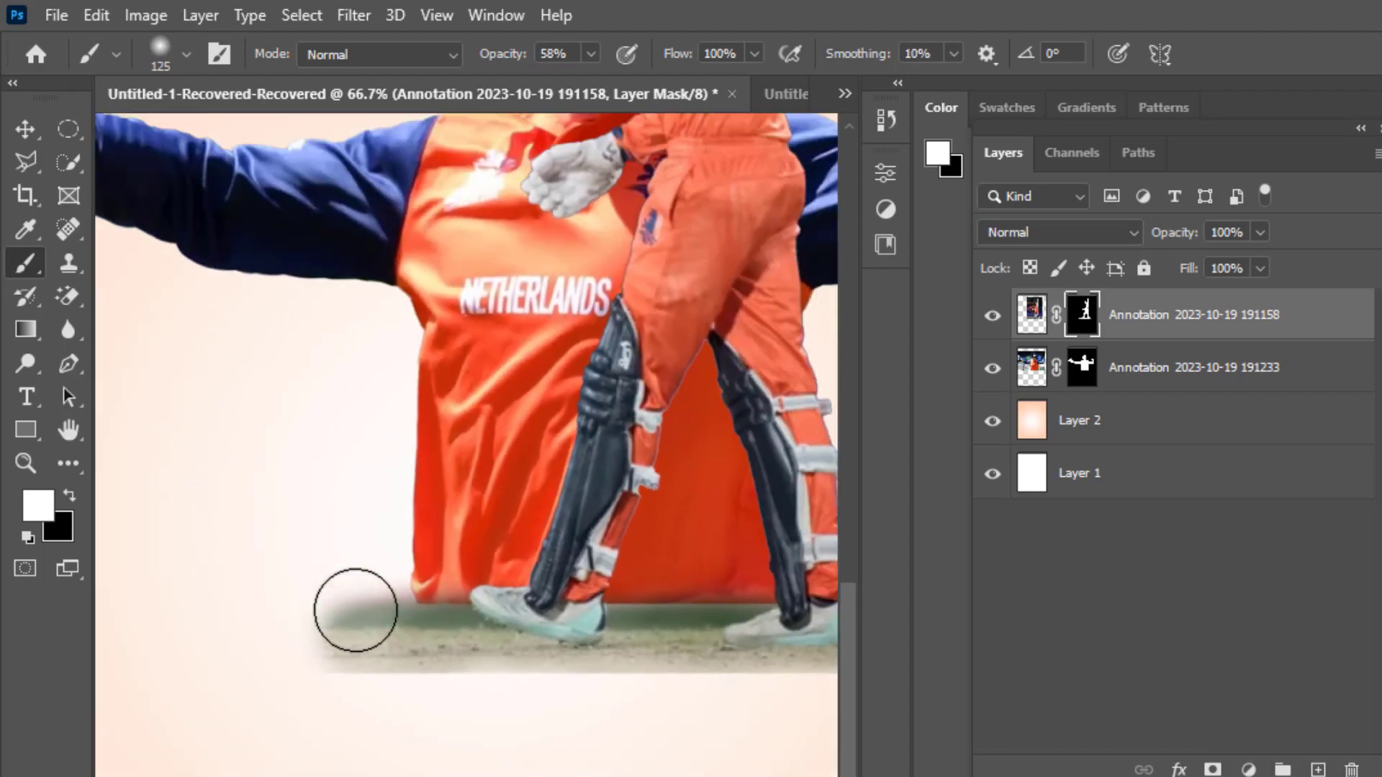
# Step: Paint black on the batsman's layer mask to soften the hard left end of the ground strip
pyautogui.scroll(2, 356, 610)
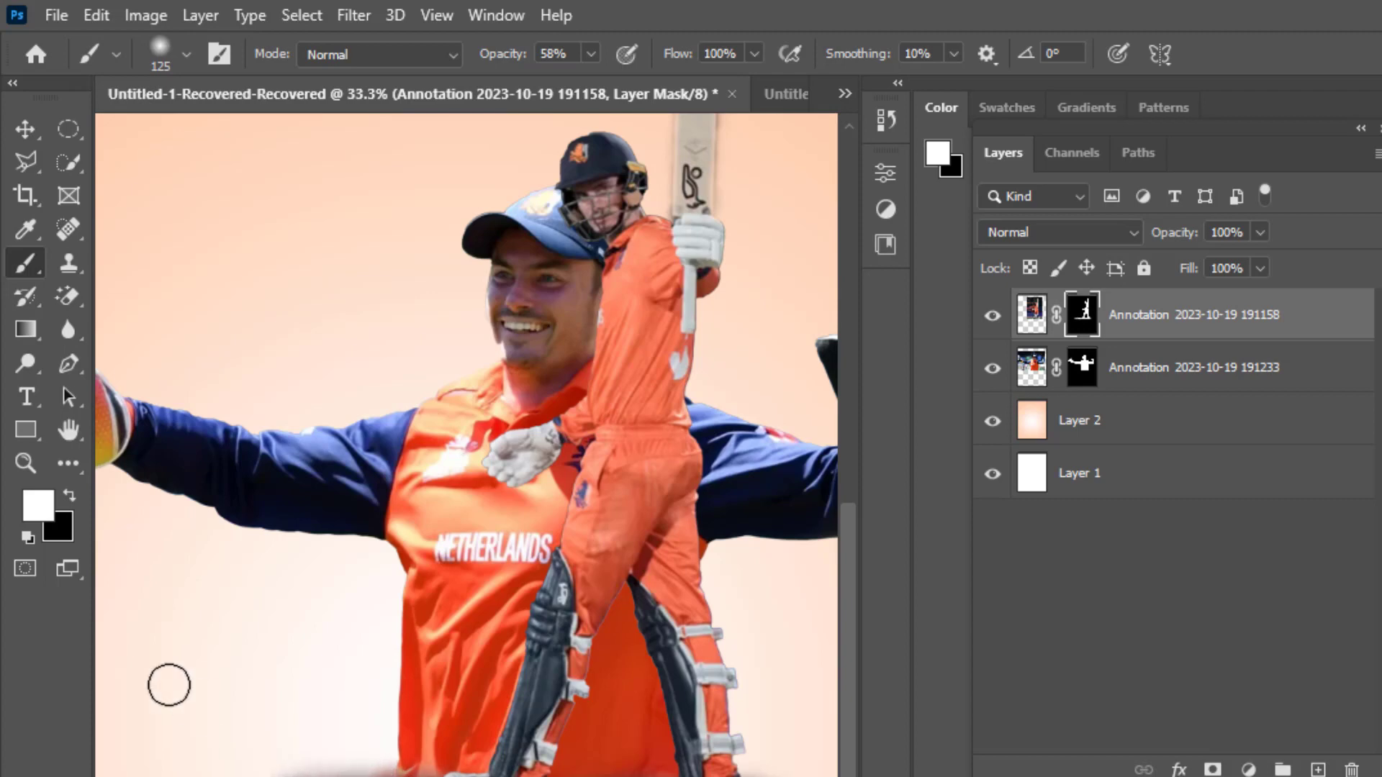
pyautogui.scroll(-5, 295, 432)
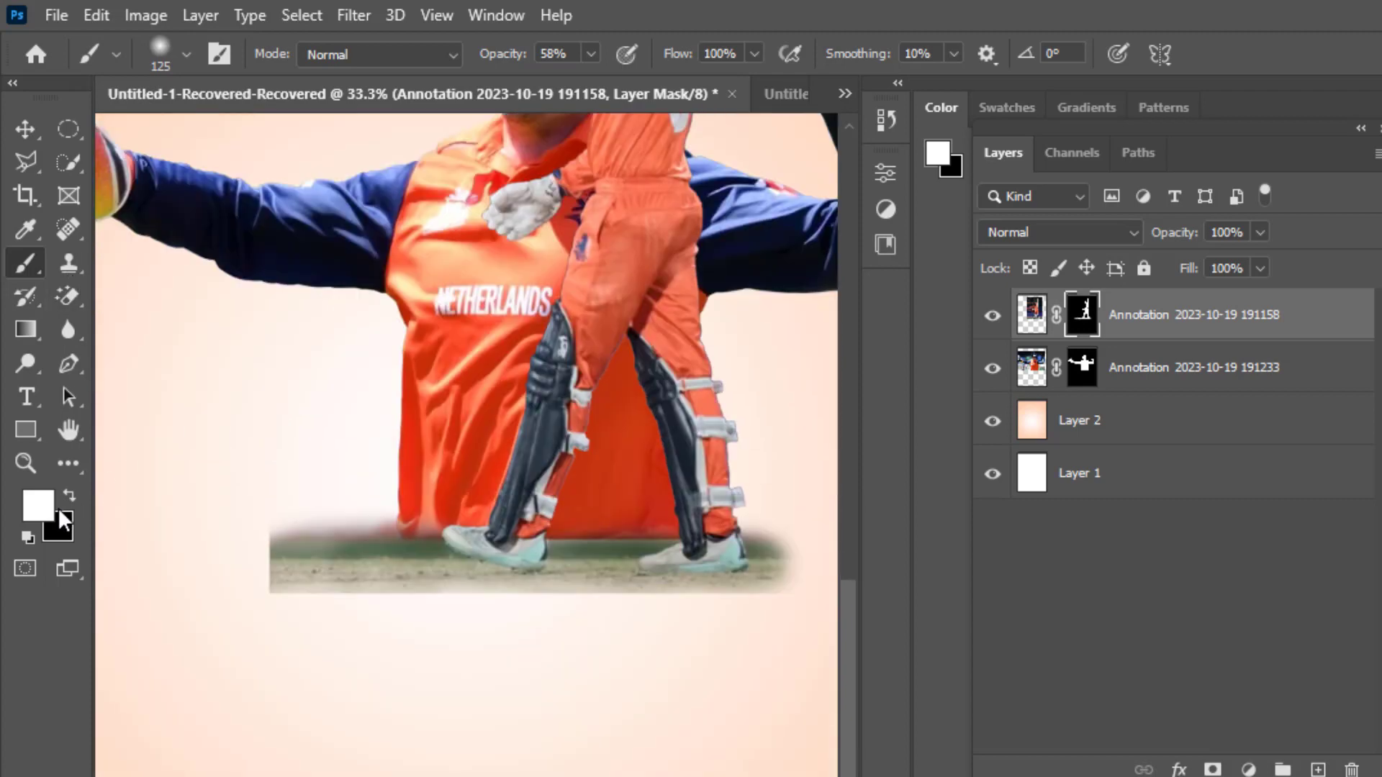
pyautogui.click(70, 497)
pyautogui.scroll(-1, 309, 479)
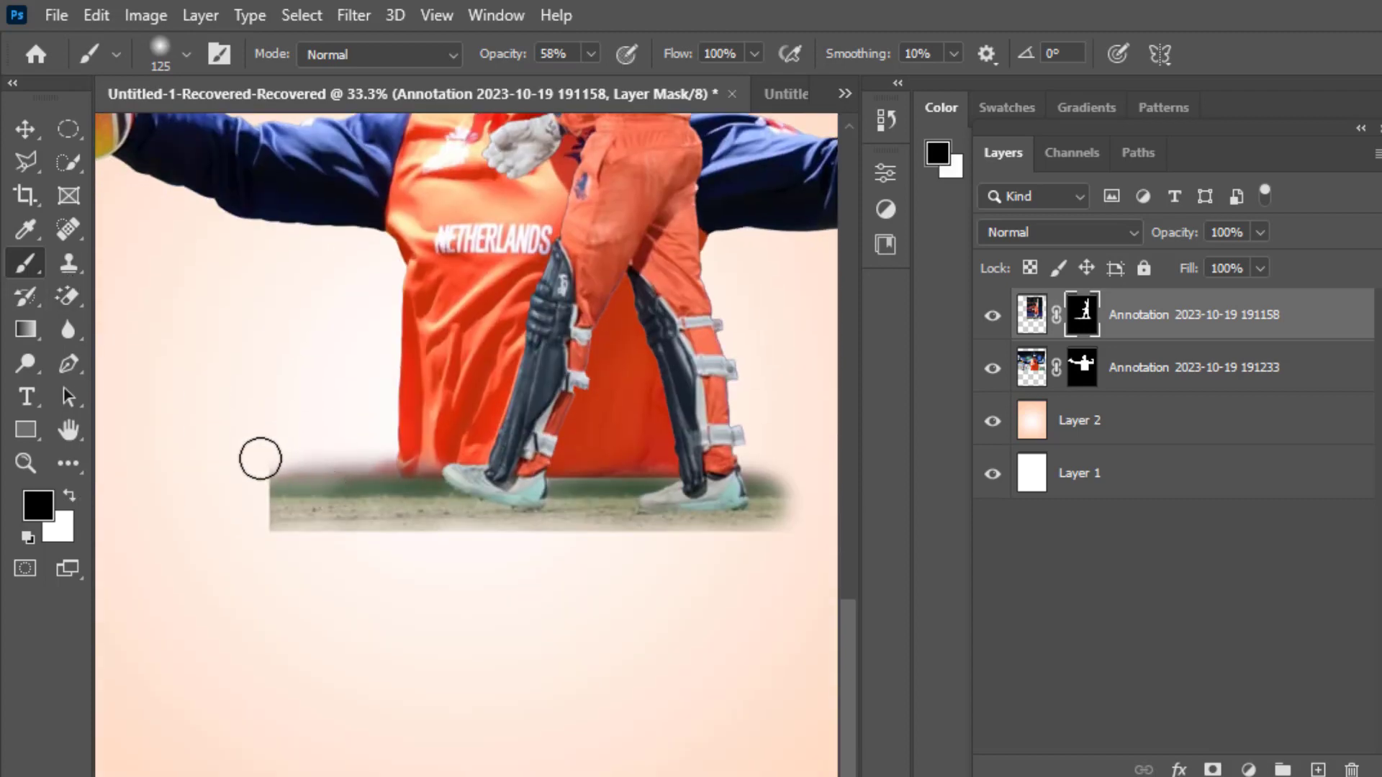
pyautogui.moveTo(332, 458)
pyautogui.mouseDown()
pyautogui.moveTo(433, 455)
pyautogui.moveTo(266, 462)
pyautogui.moveTo(247, 490)
pyautogui.mouseUp()
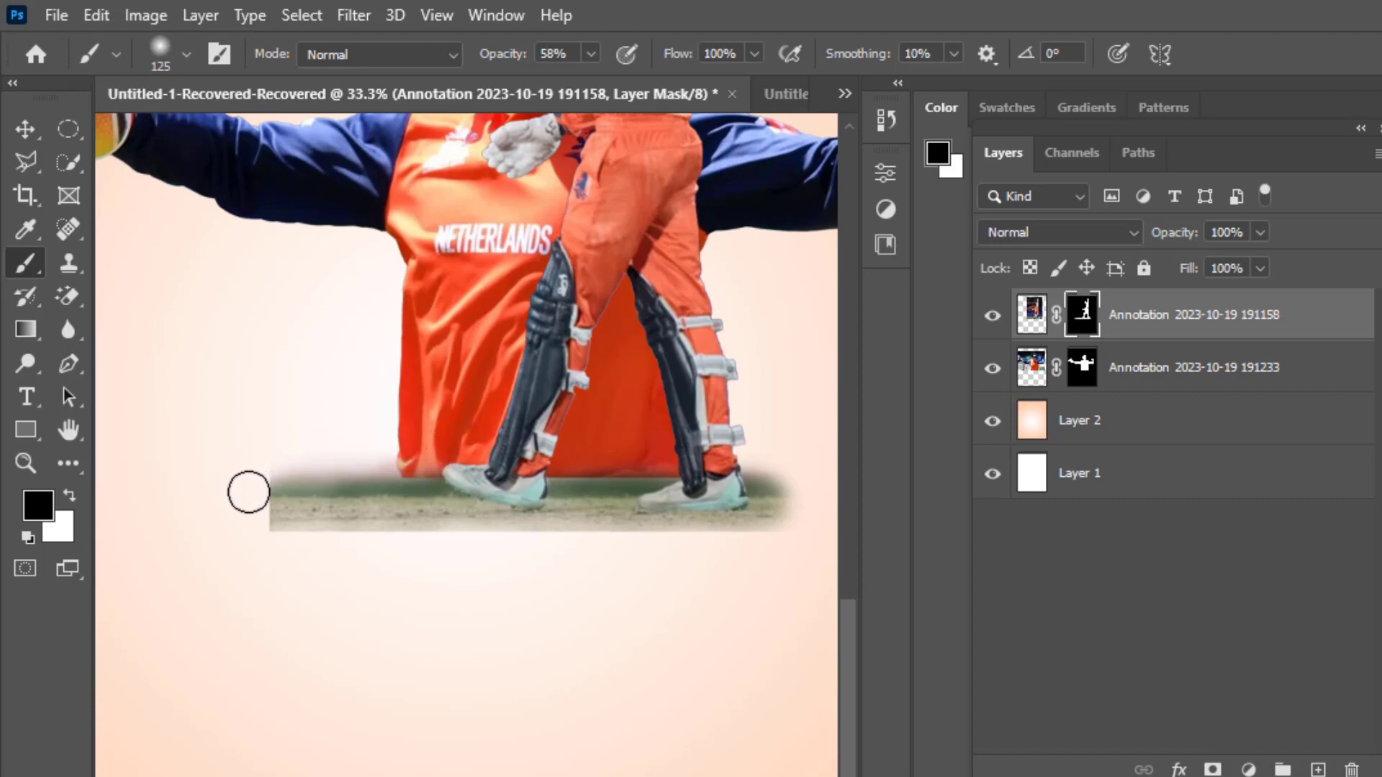
pyautogui.moveTo(284, 540)
pyautogui.mouseDown()
pyautogui.moveTo(257, 457)
pyautogui.moveTo(285, 581)
pyautogui.moveTo(256, 469)
pyautogui.moveTo(285, 429)
pyautogui.moveTo(250, 484)
pyautogui.moveTo(285, 576)
pyautogui.moveTo(277, 521)
pyautogui.moveTo(242, 460)
pyautogui.mouseUp()
# Step: Add a Black & White adjustment layer above the wicketkeeper and clip it to his layer only
pyautogui.scroll(5, 461, 561)
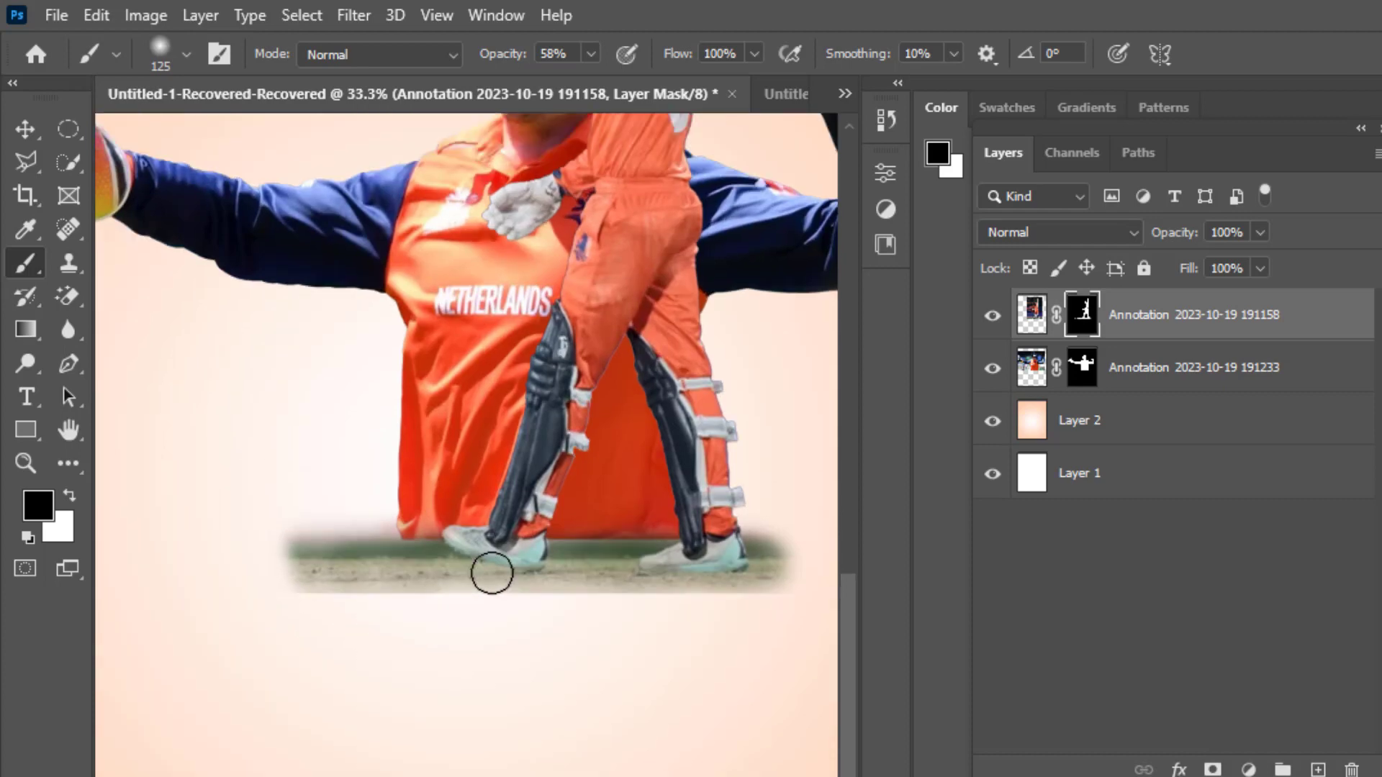
pyautogui.scroll(5, 491, 573)
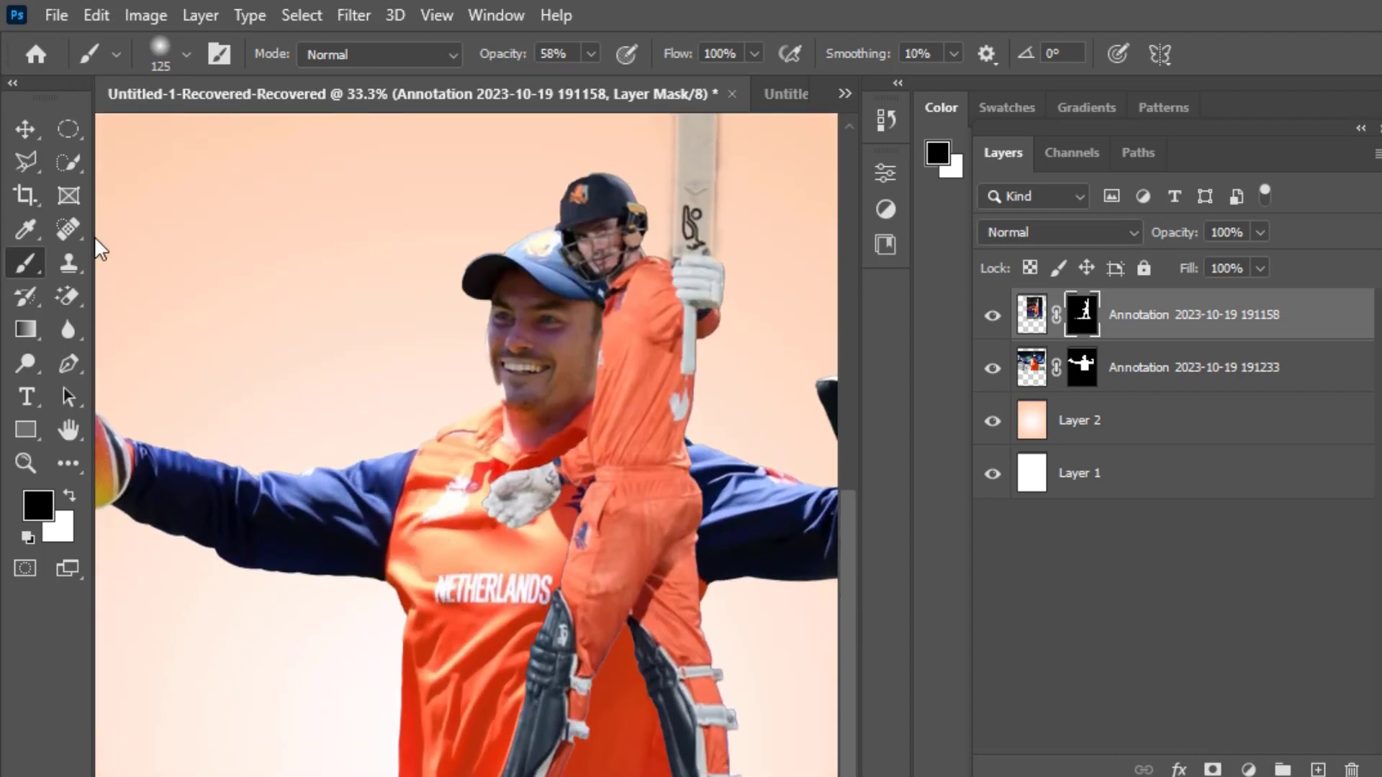
pyautogui.click(25, 131)
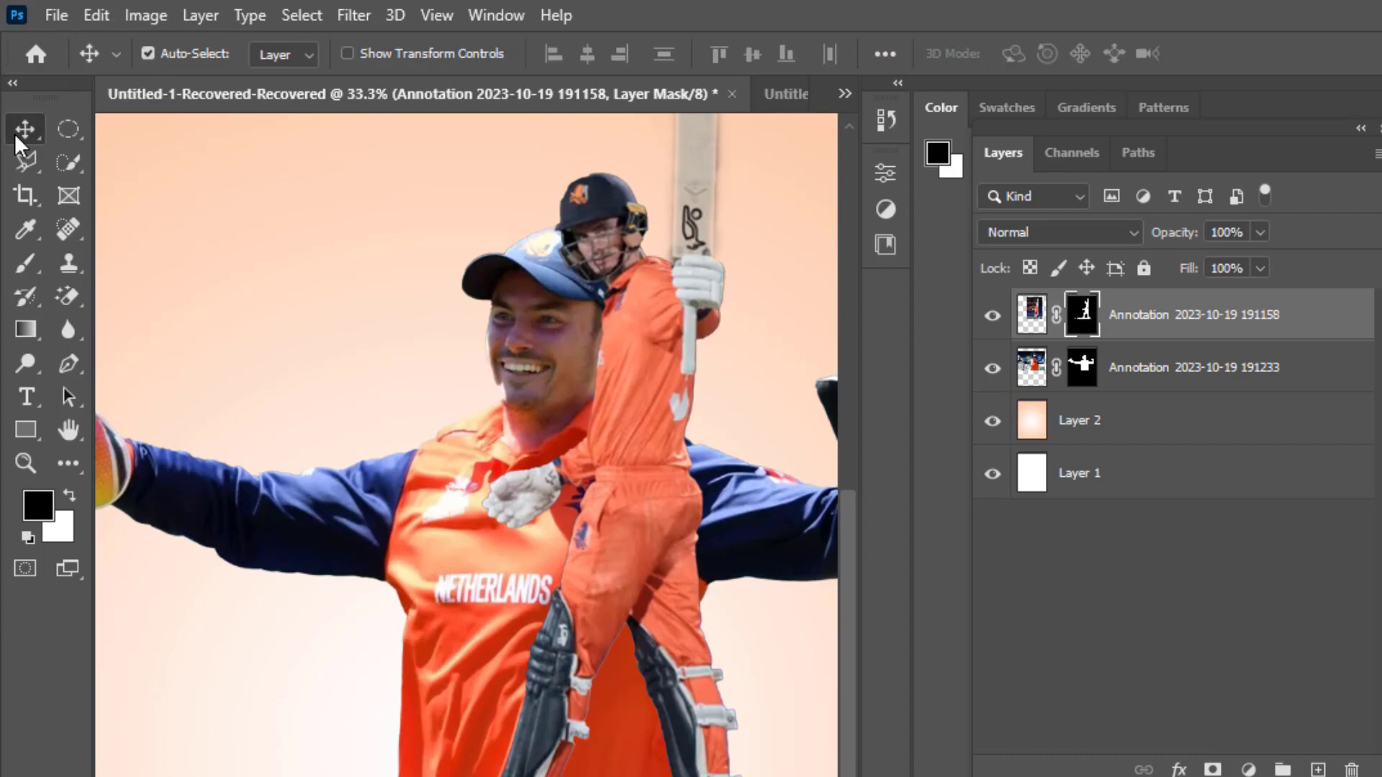
pyautogui.click(399, 520)
pyautogui.scroll(-3, 463, 533)
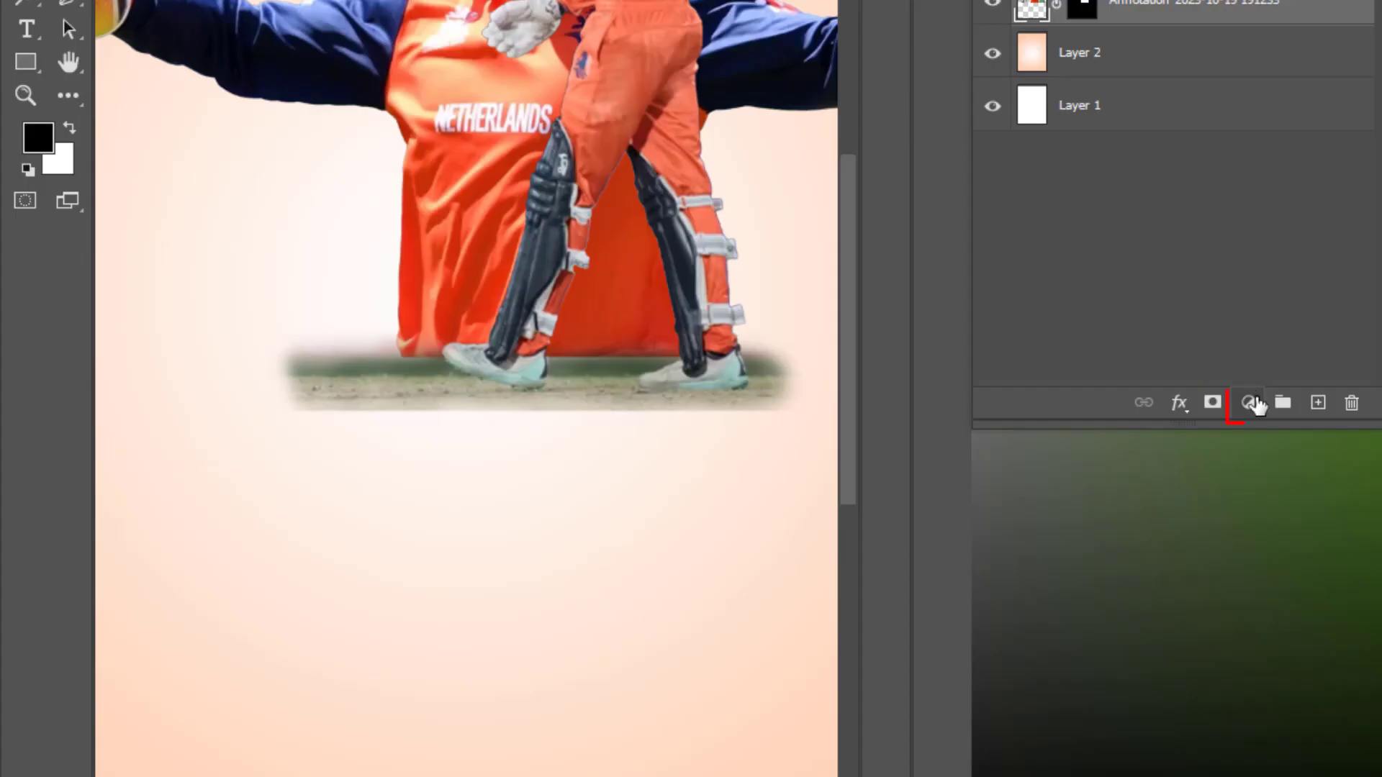
pyautogui.click(1248, 768)
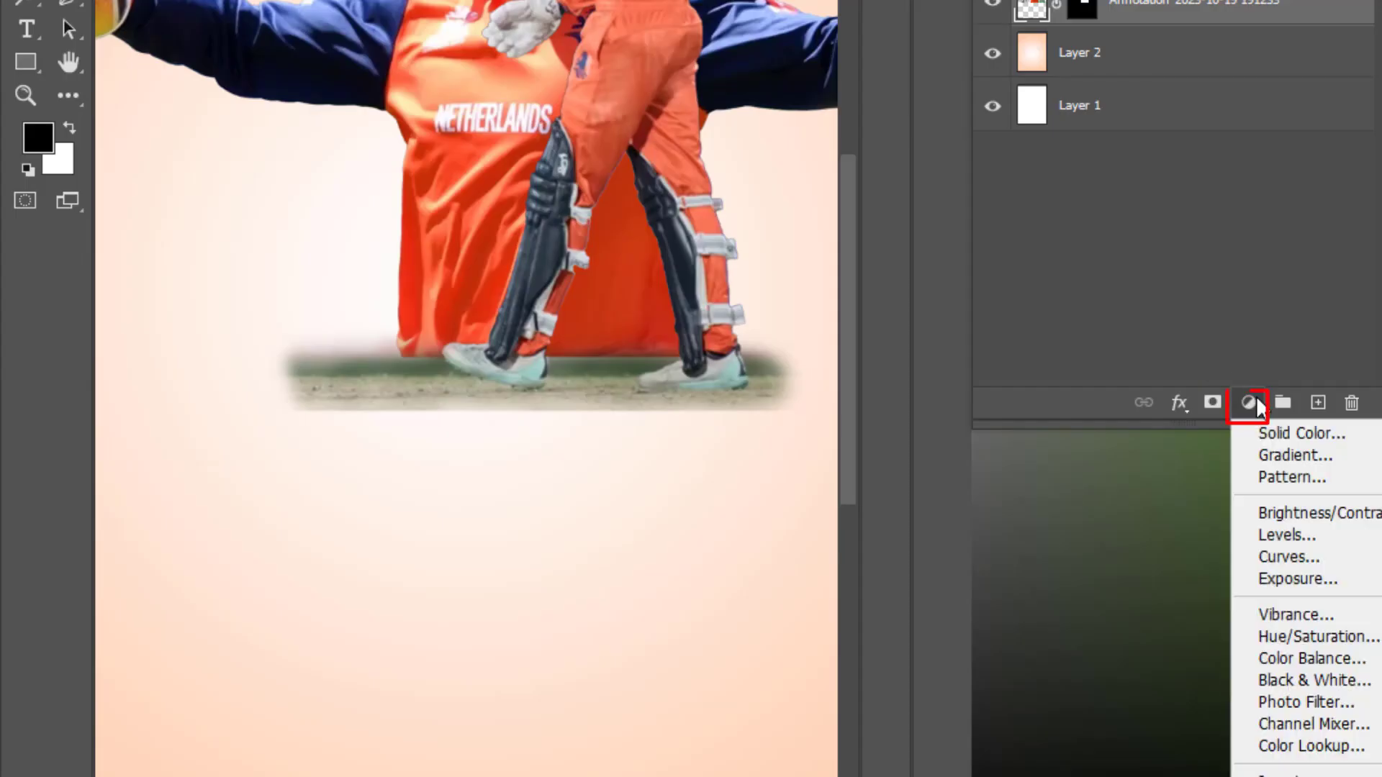
pyautogui.click(1324, 696)
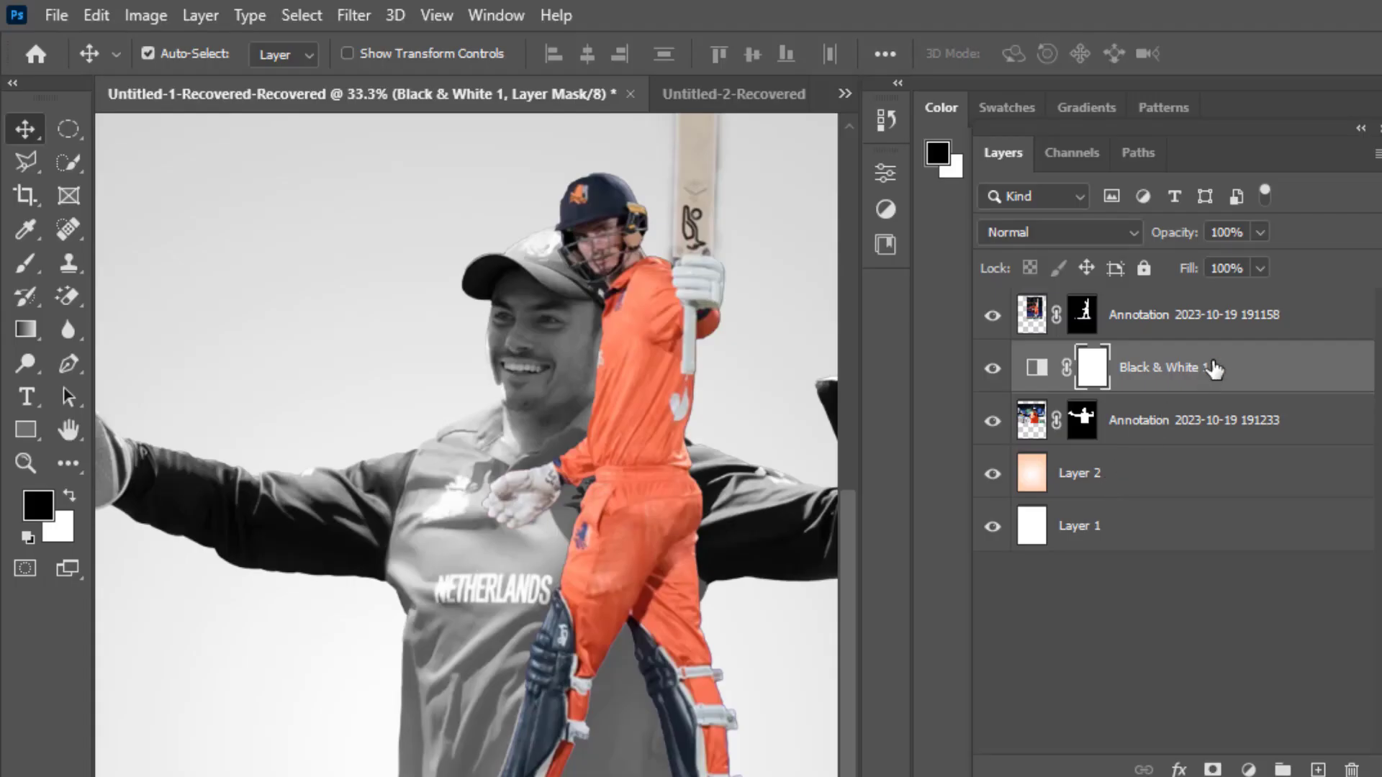
pyautogui.rightClick(1214, 368)
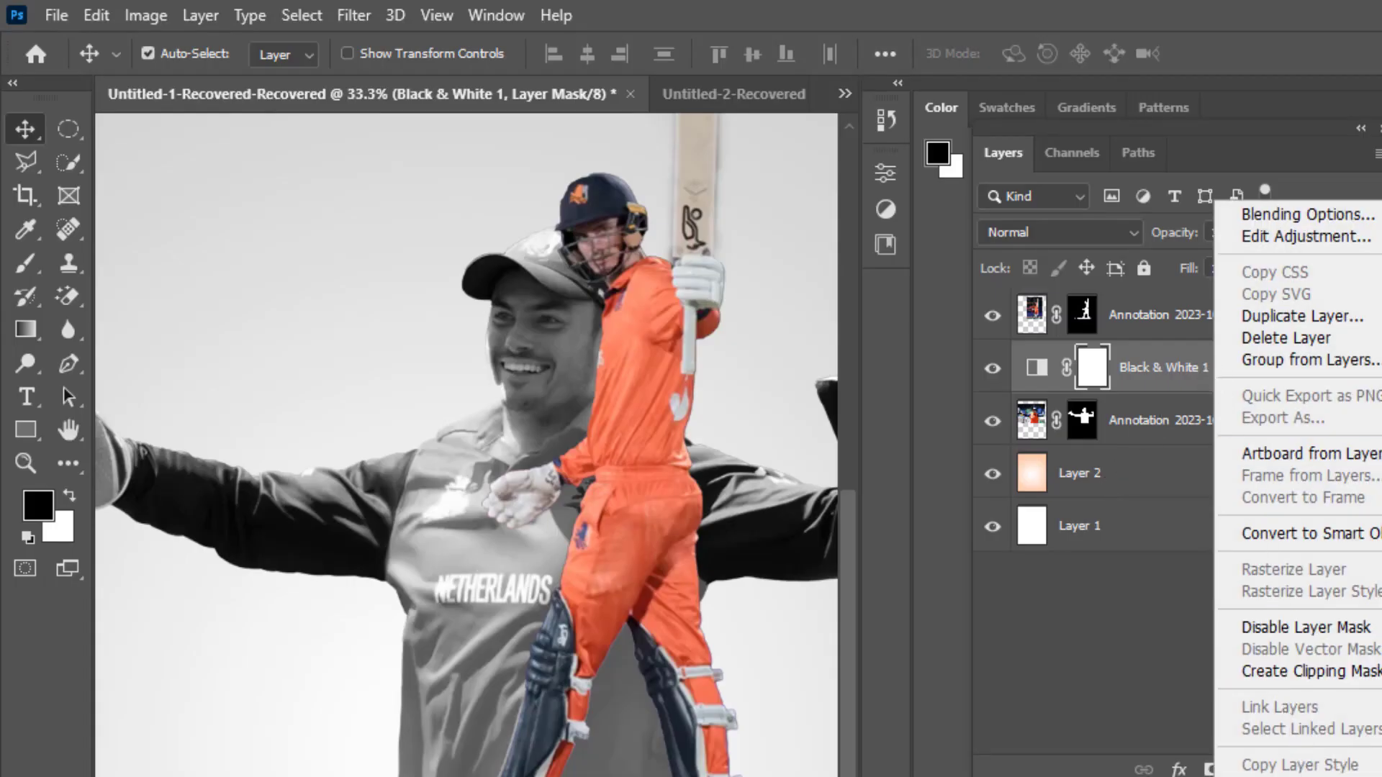
pyautogui.click(1286, 672)
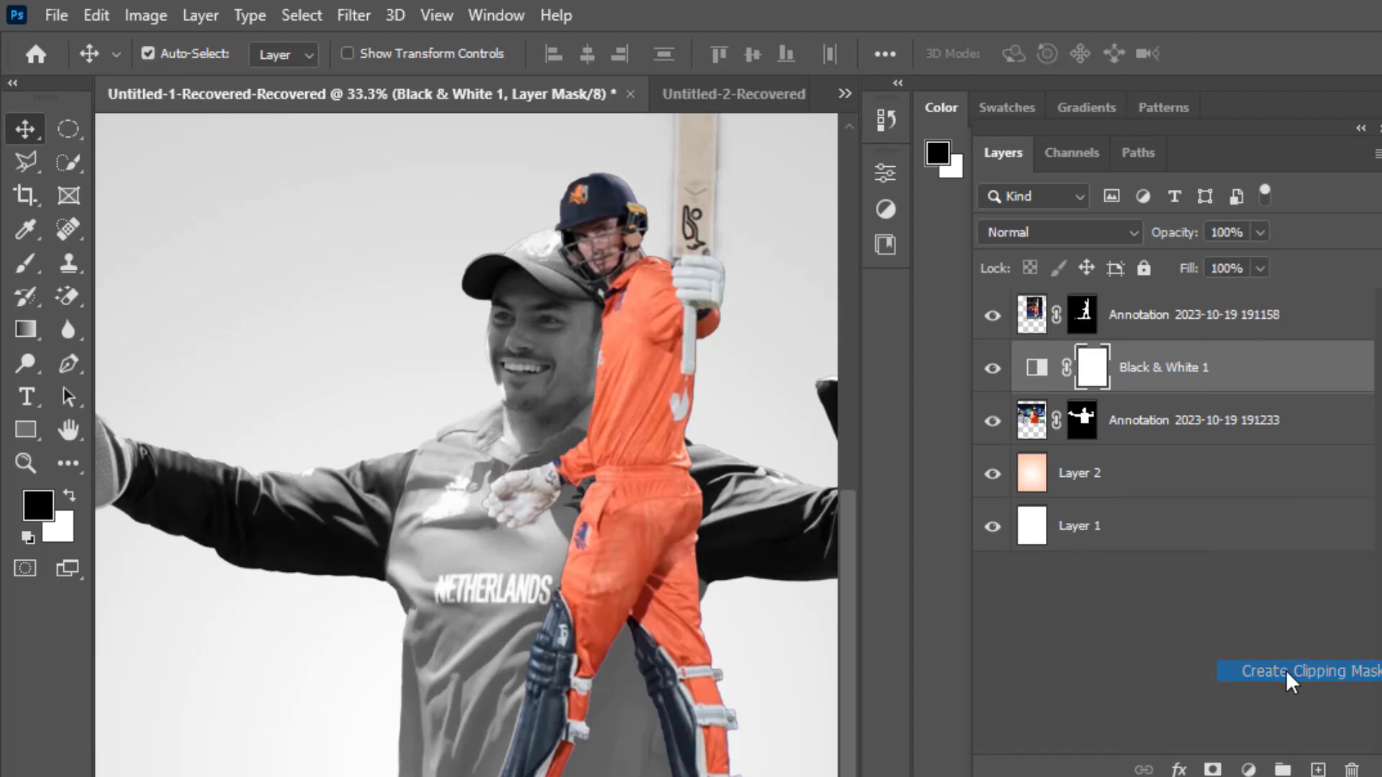
# Step: Add the text 35 in black Anton Regular at 49 pt over the wicketkeeper, beneath the batsman's layer
pyautogui.click(28, 398)
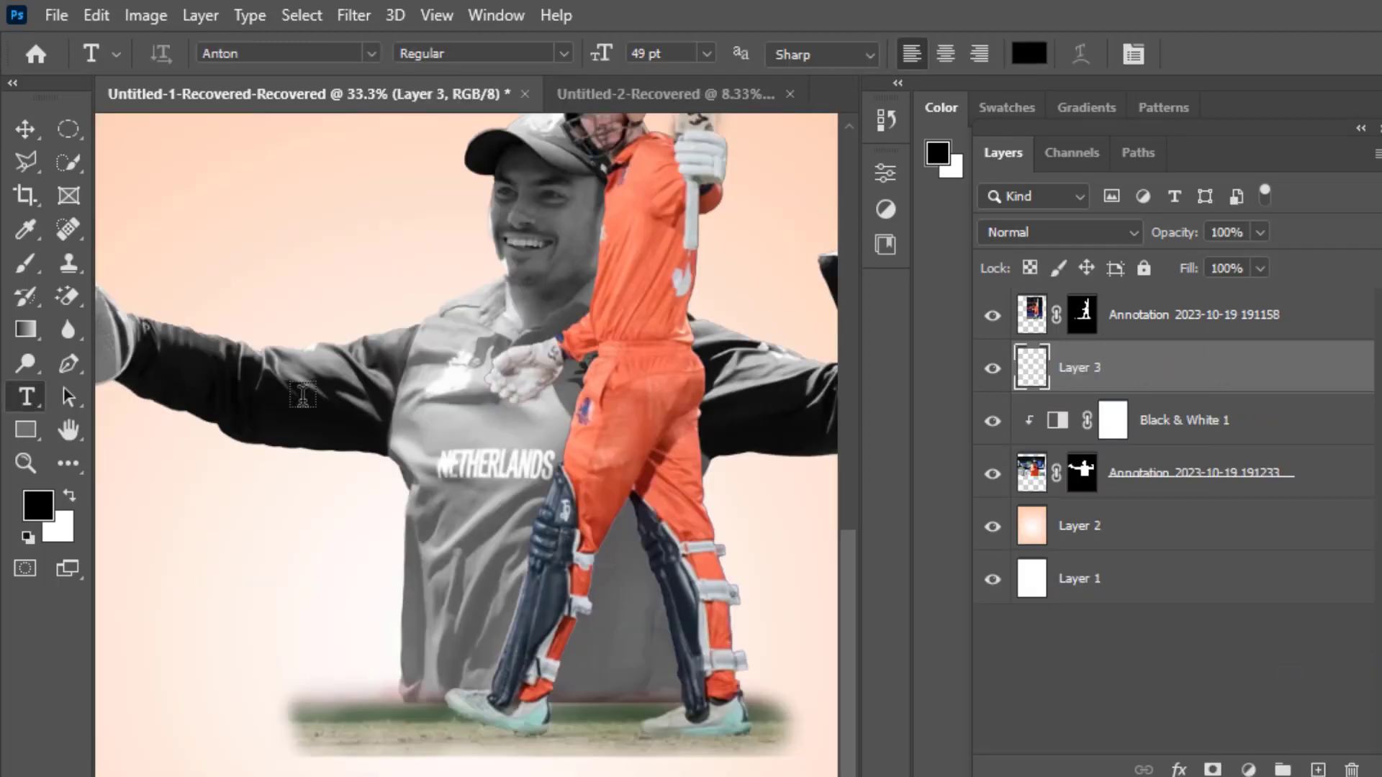
pyautogui.click(303, 395)
pyautogui.press('BackSpace')
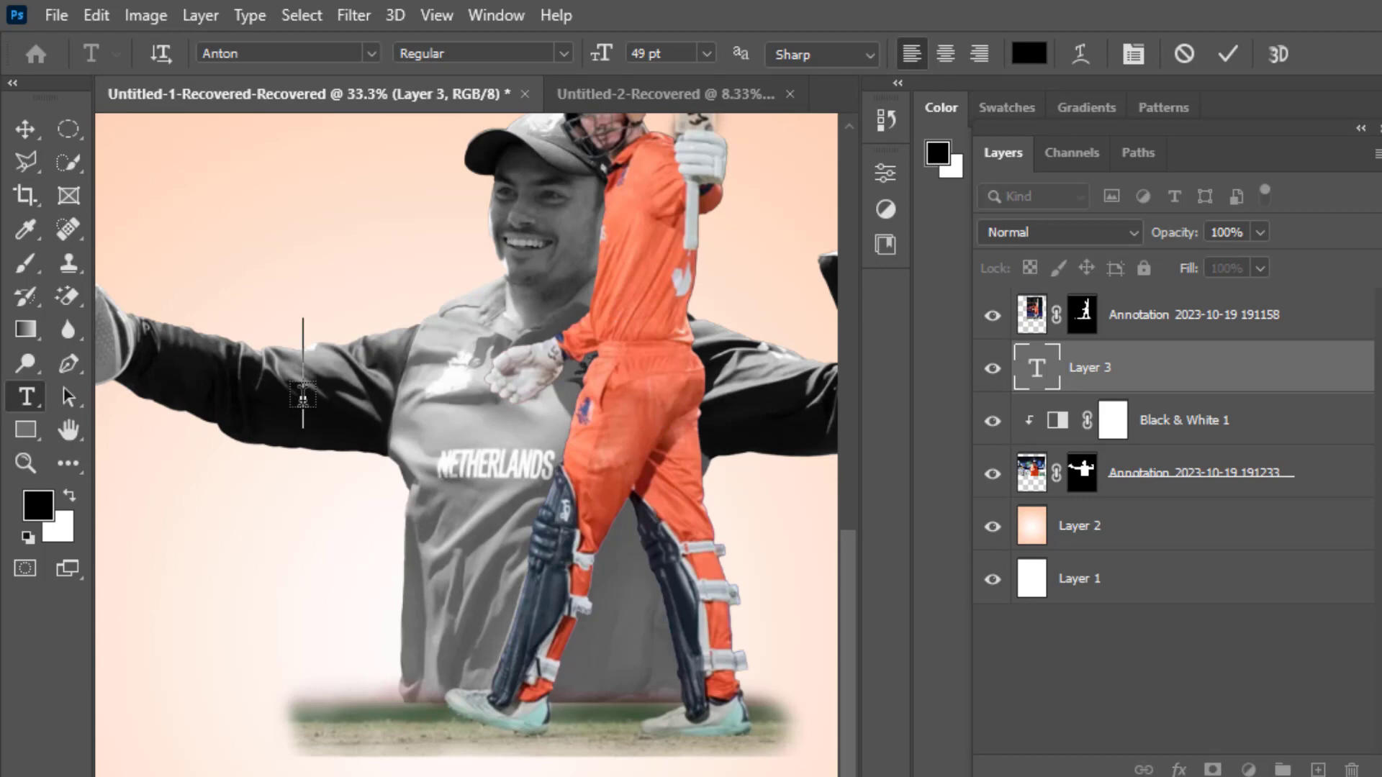
pyautogui.write('3')
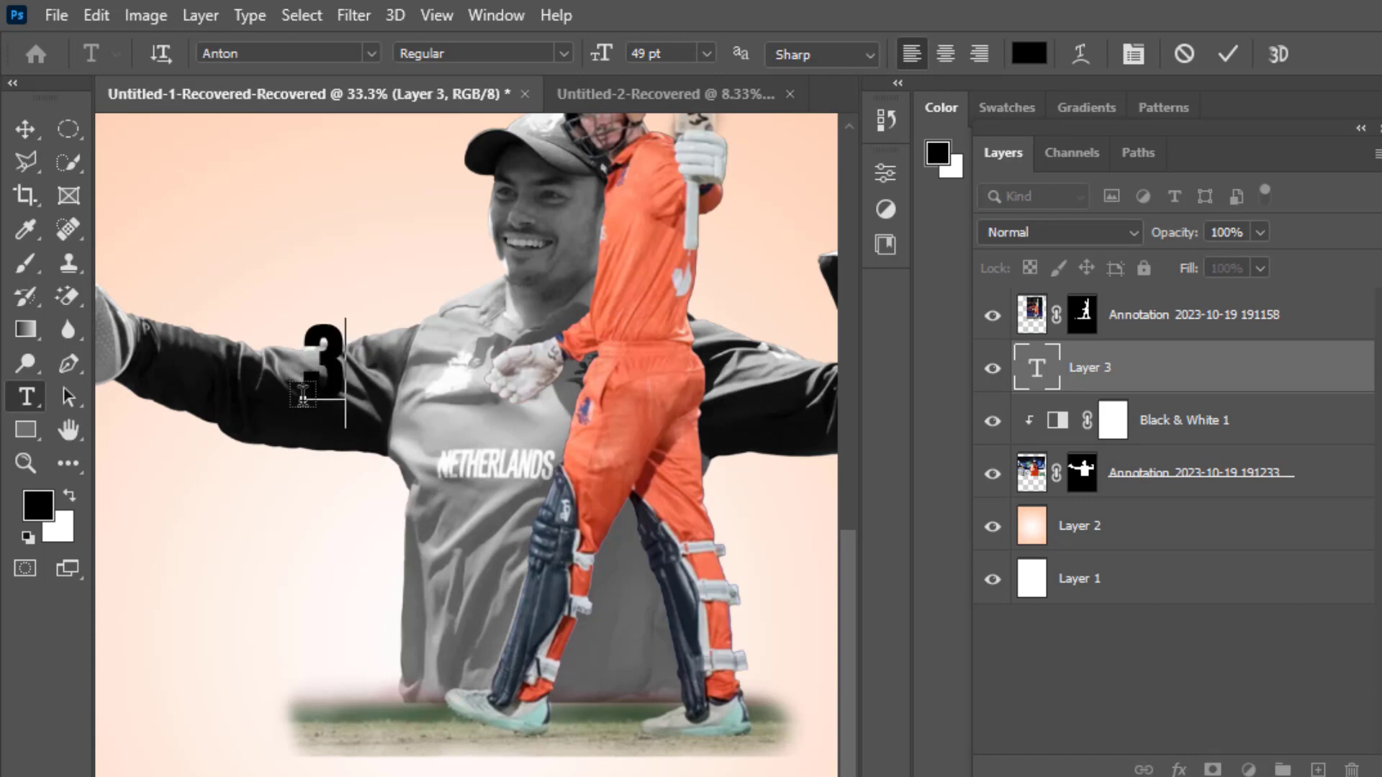
pyautogui.write('5')
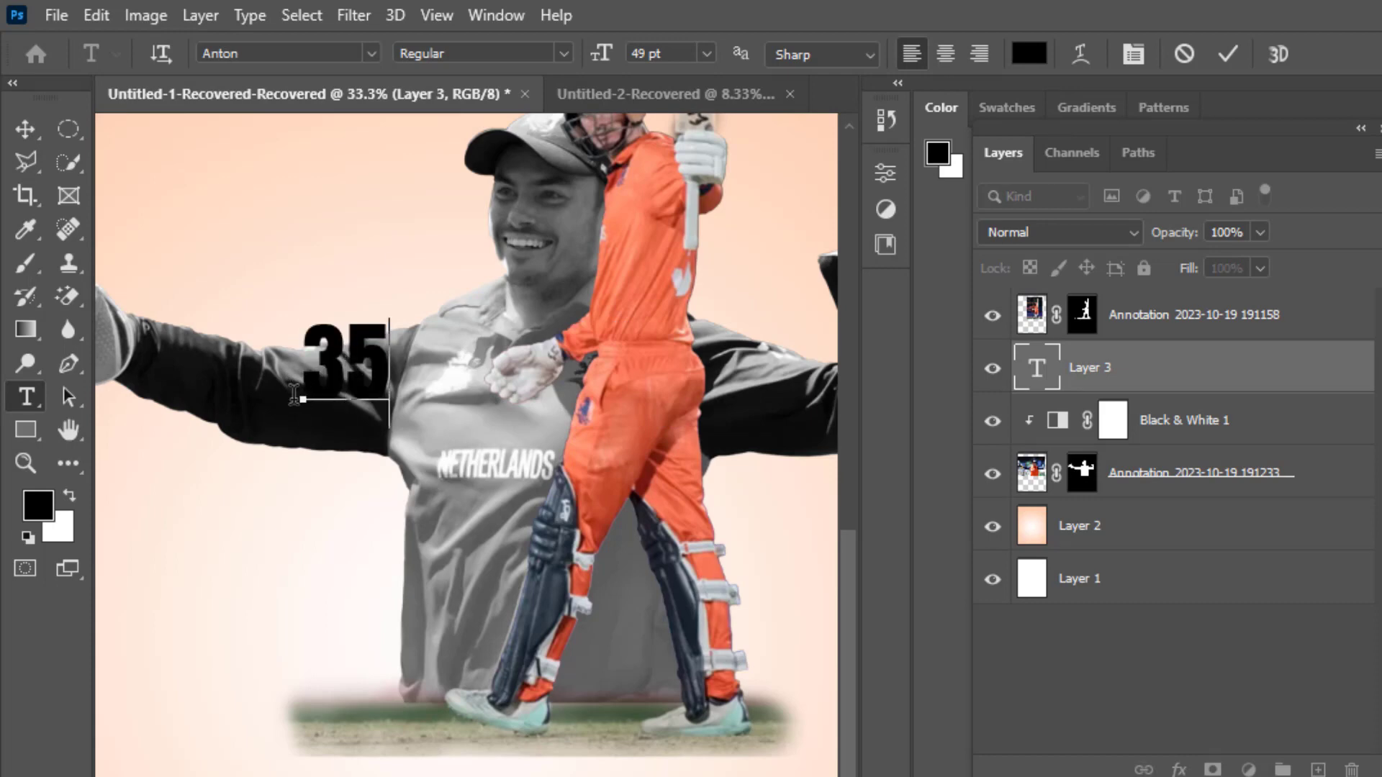
pyautogui.click(23, 132)
# Step: Enlarge the number 35 to about 933 × 1185 px and place it over the wicketkeeper's torso, partly behind the batsman
pyautogui.hotkey('ctrl', 't')
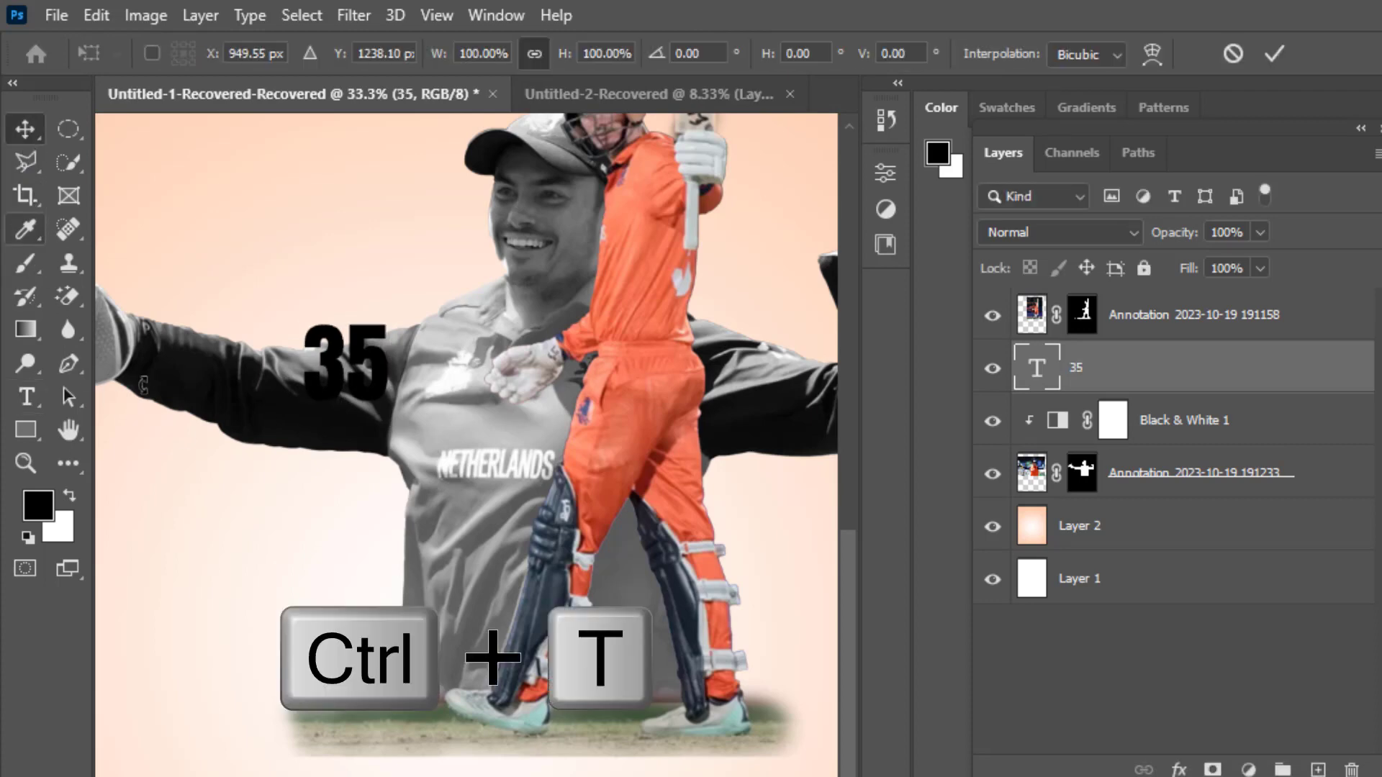
pyautogui.moveTo(343, 432); pyautogui.dragTo(363, 676)
pyautogui.moveTo(401, 556); pyautogui.dragTo(397, 658)
pyautogui.moveTo(344, 420); pyautogui.dragTo(344, 367)
pyautogui.moveTo(368, 465); pyautogui.dragTo(369, 481)
pyautogui.moveTo(343, 373); pyautogui.dragTo(344, 329)
pyautogui.moveTo(390, 474); pyautogui.dragTo(403, 490)
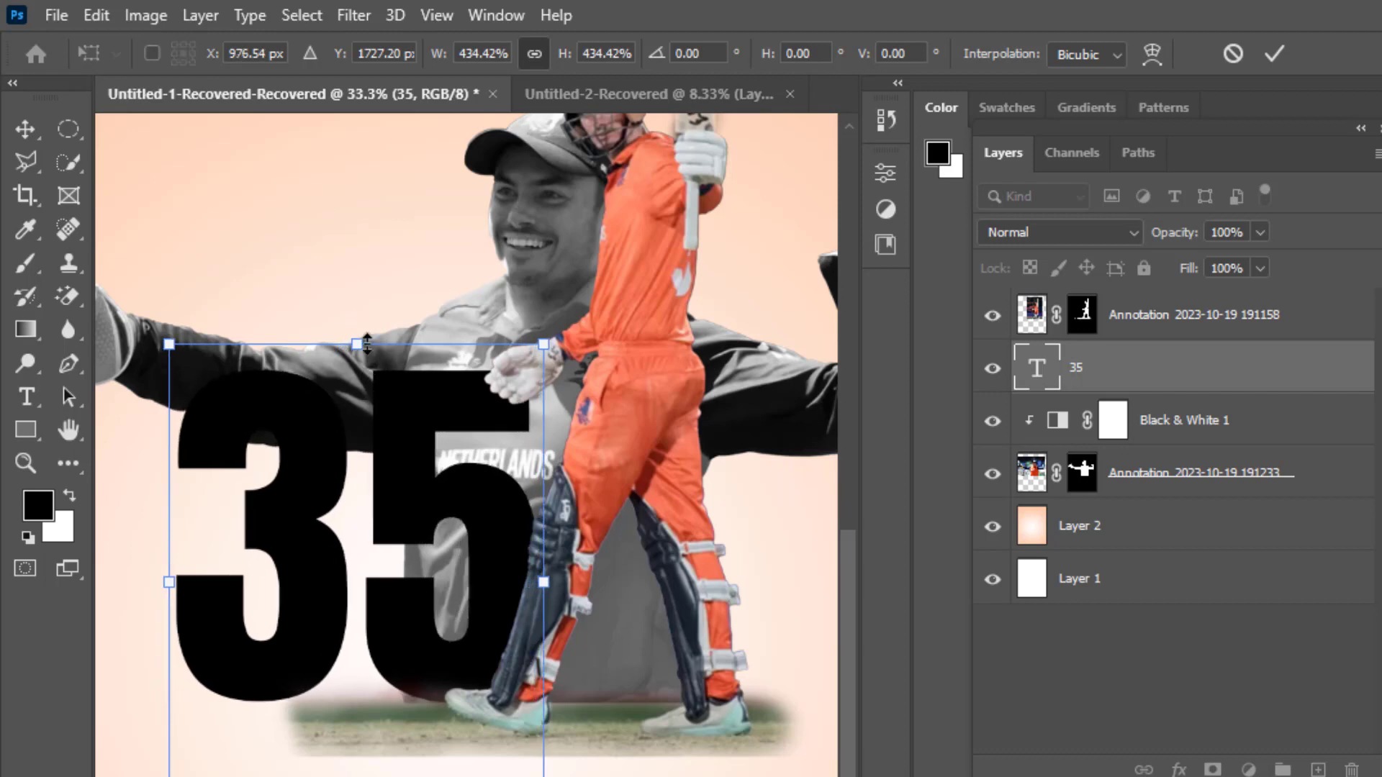
pyautogui.moveTo(366, 342); pyautogui.dragTo(368, 313)
pyautogui.click(25, 129)
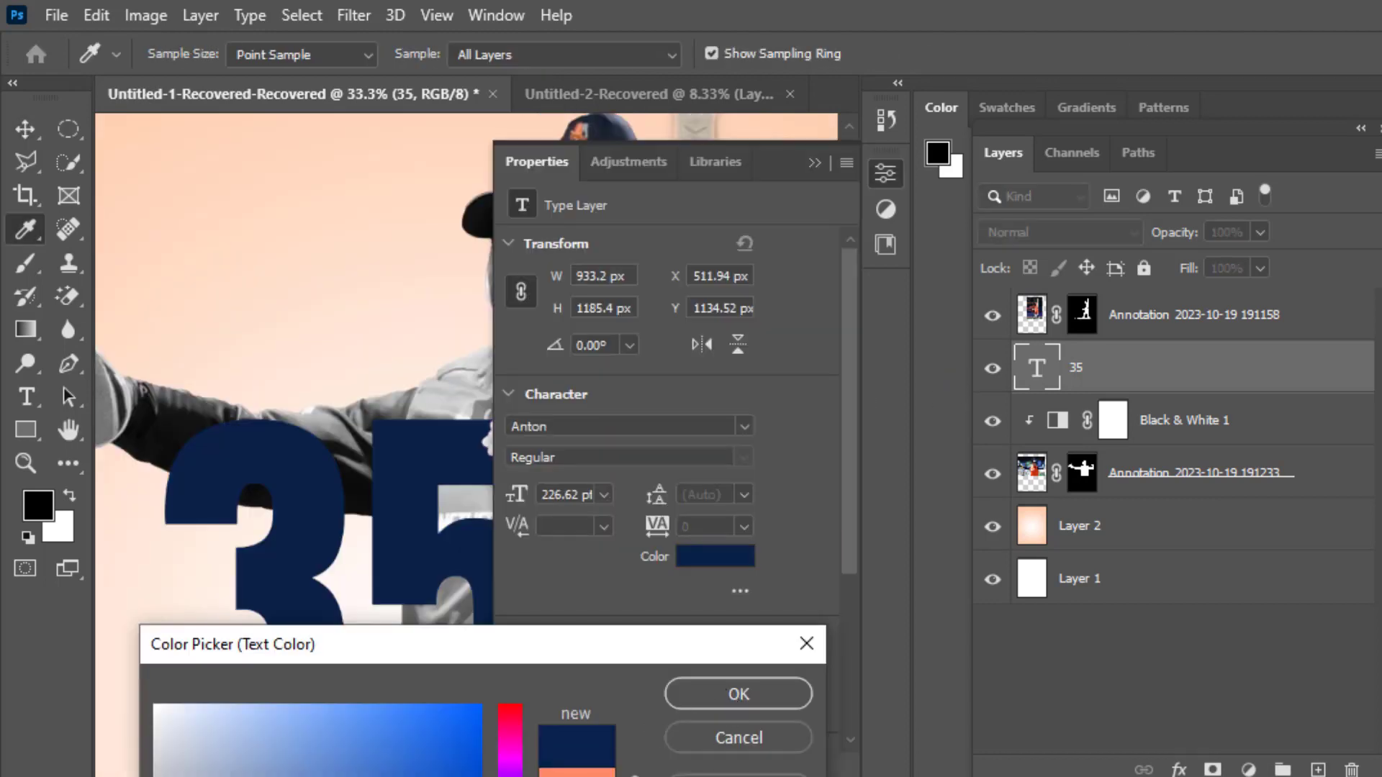
# Step: Set the text colour of the number 35 to a medium-dark blue
pyautogui.click(443, 776)
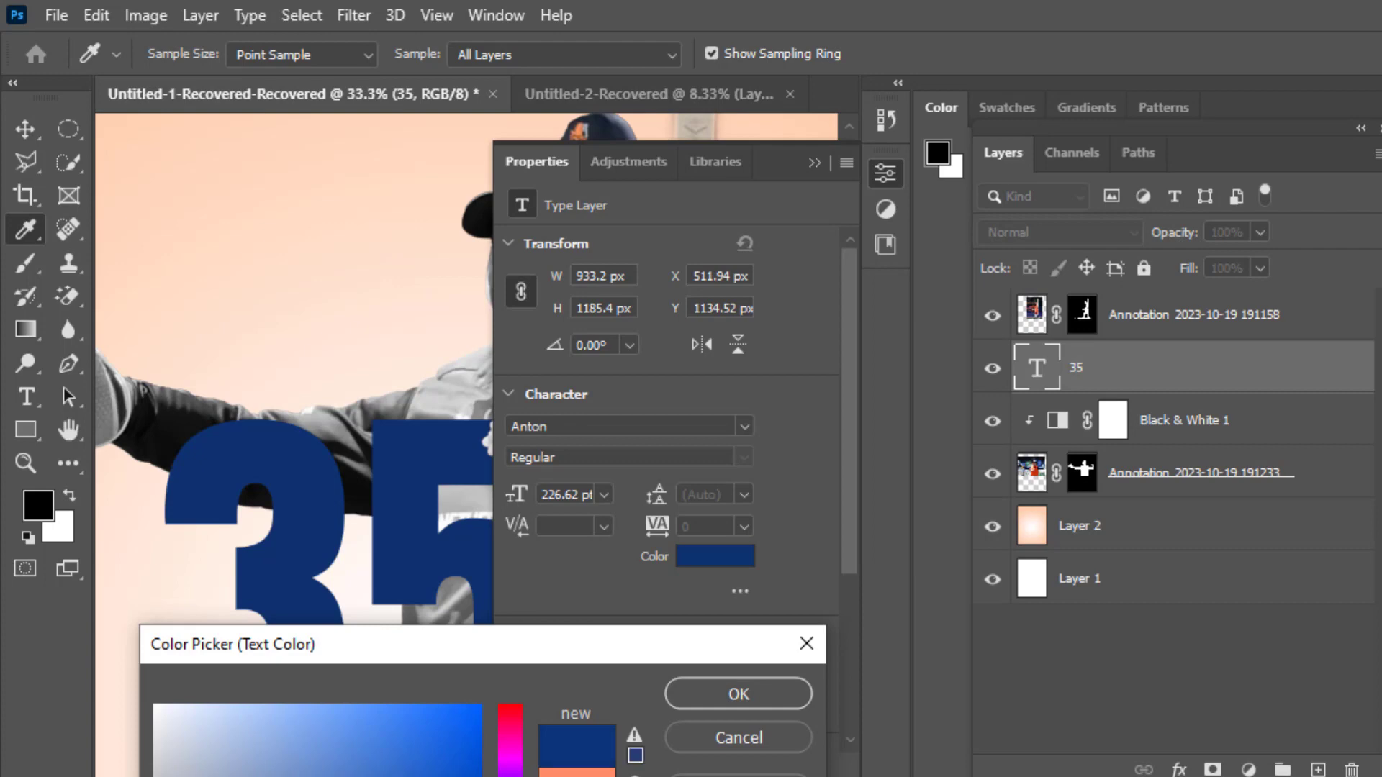
pyautogui.moveTo(510, 773); pyautogui.dragTo(510, 776)
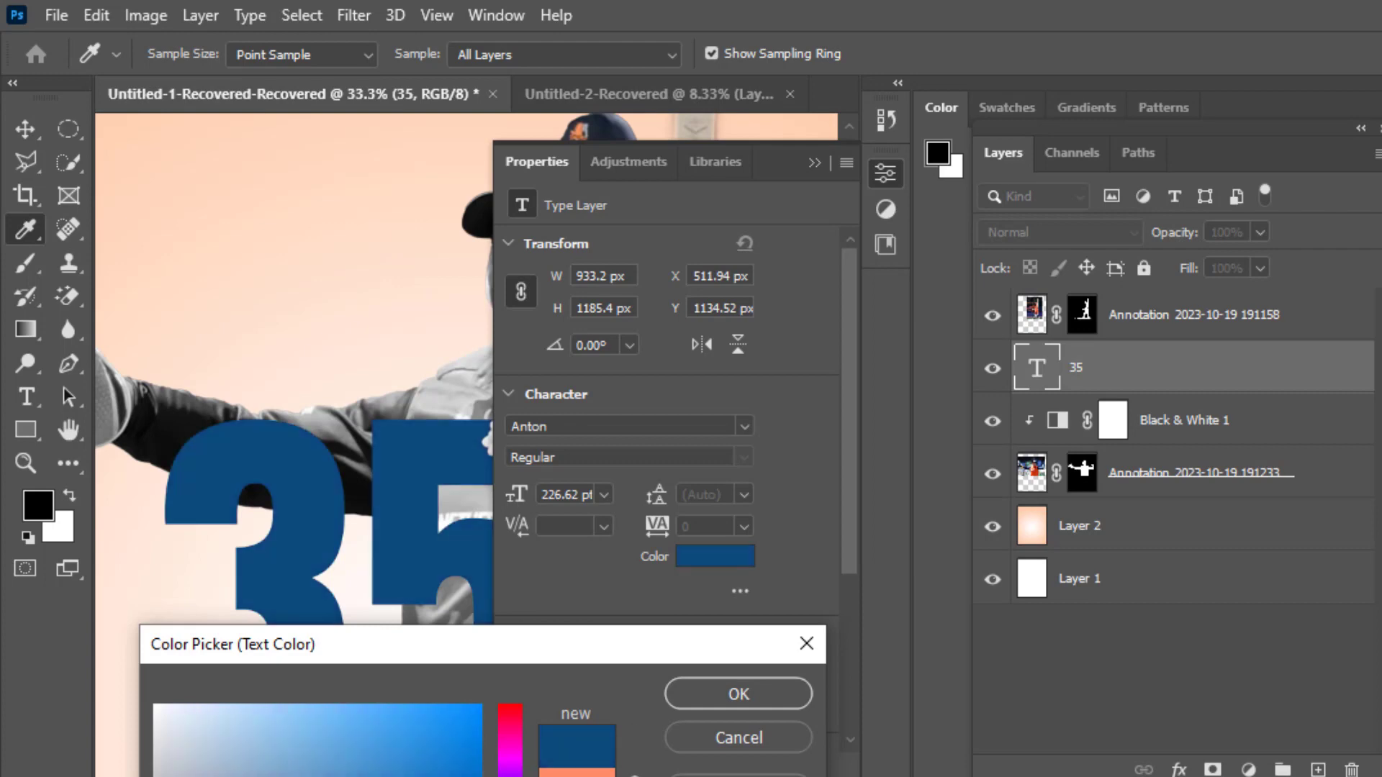
pyautogui.click(719, 693)
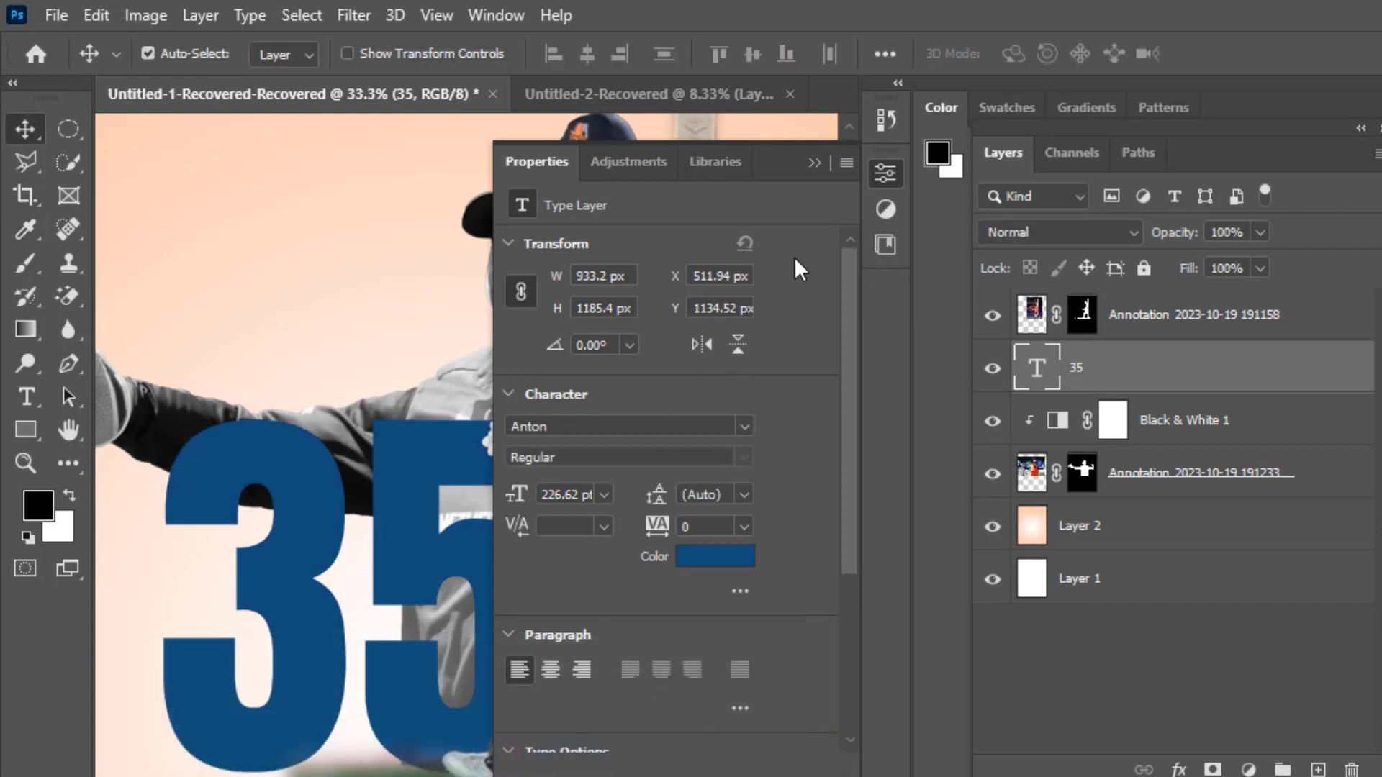
pyautogui.click(816, 163)
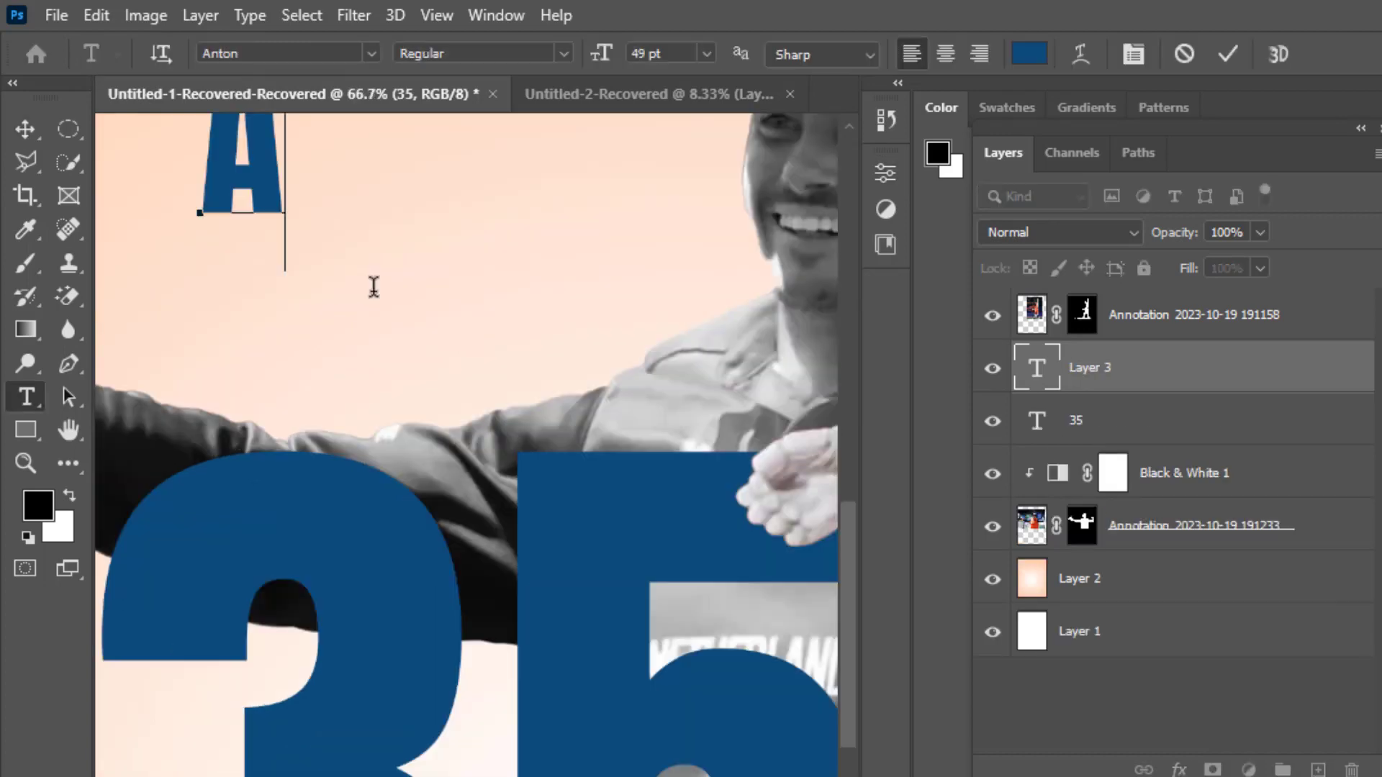
pyautogui.press('BackSpace')
pyautogui.write('S')
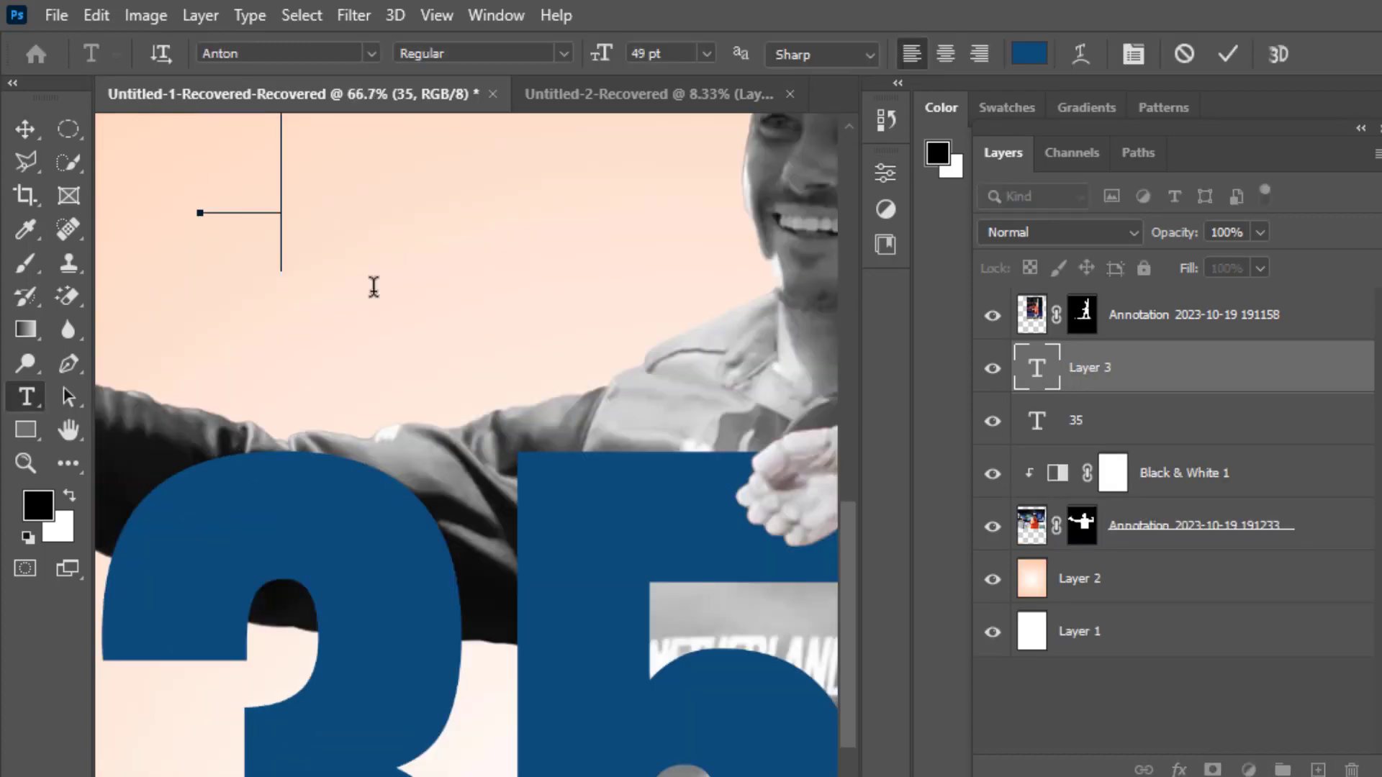
pyautogui.write('C')
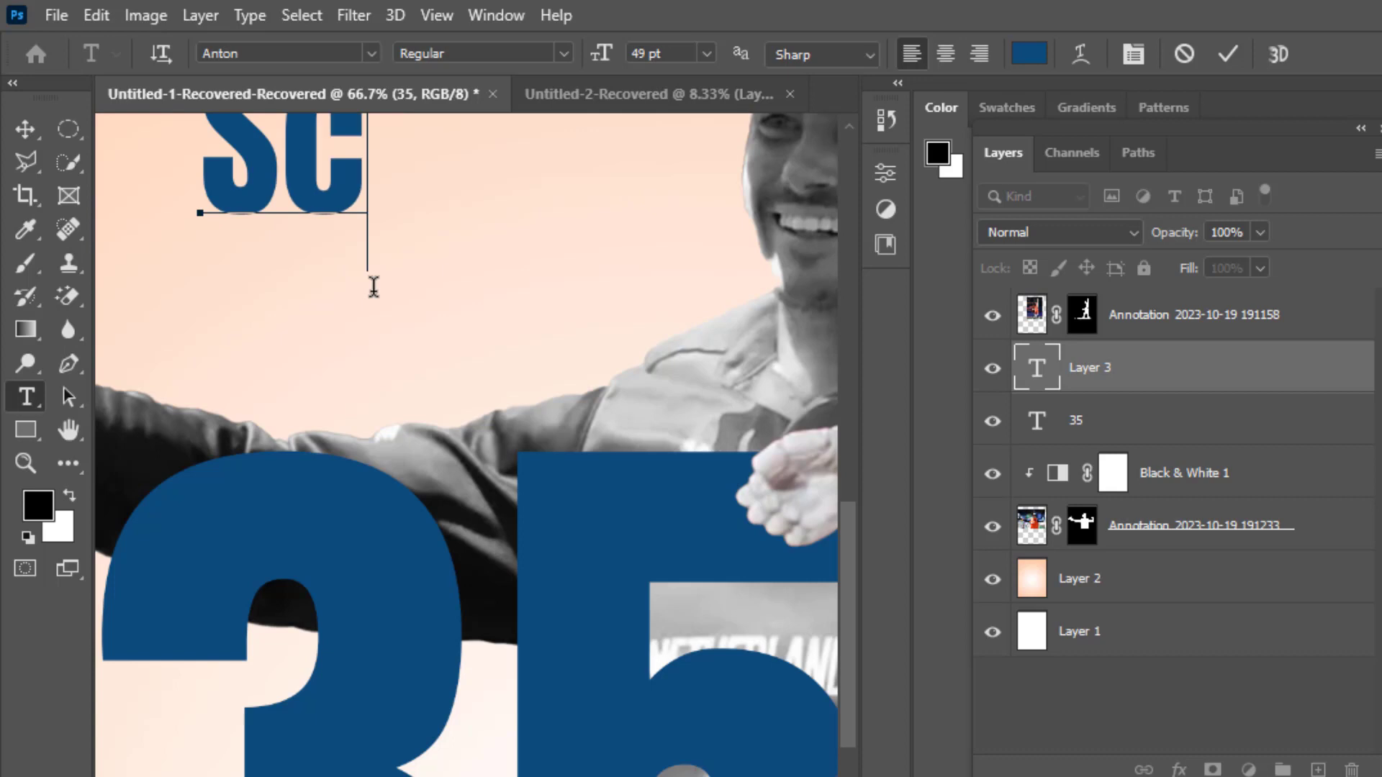
pyautogui.write('OTT')
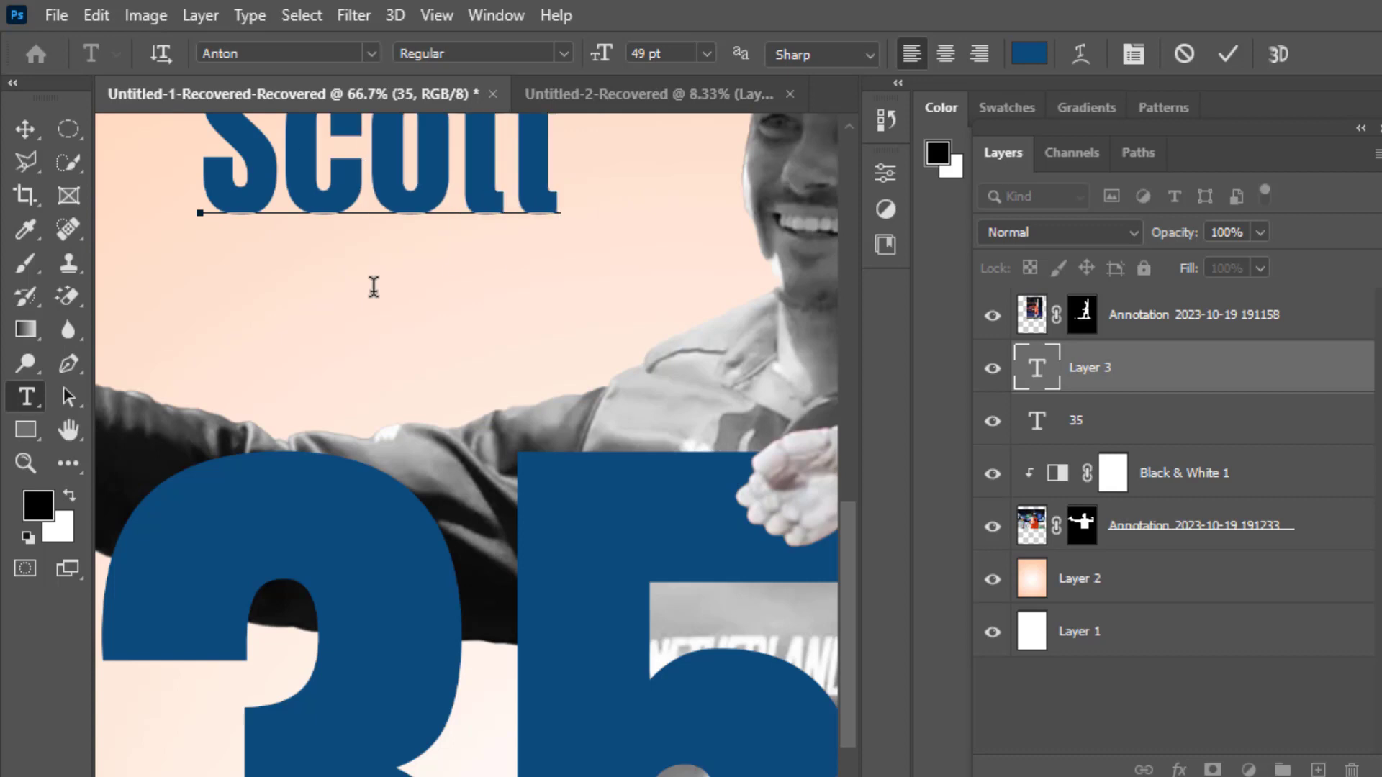
pyautogui.scroll(2, 376, 282)
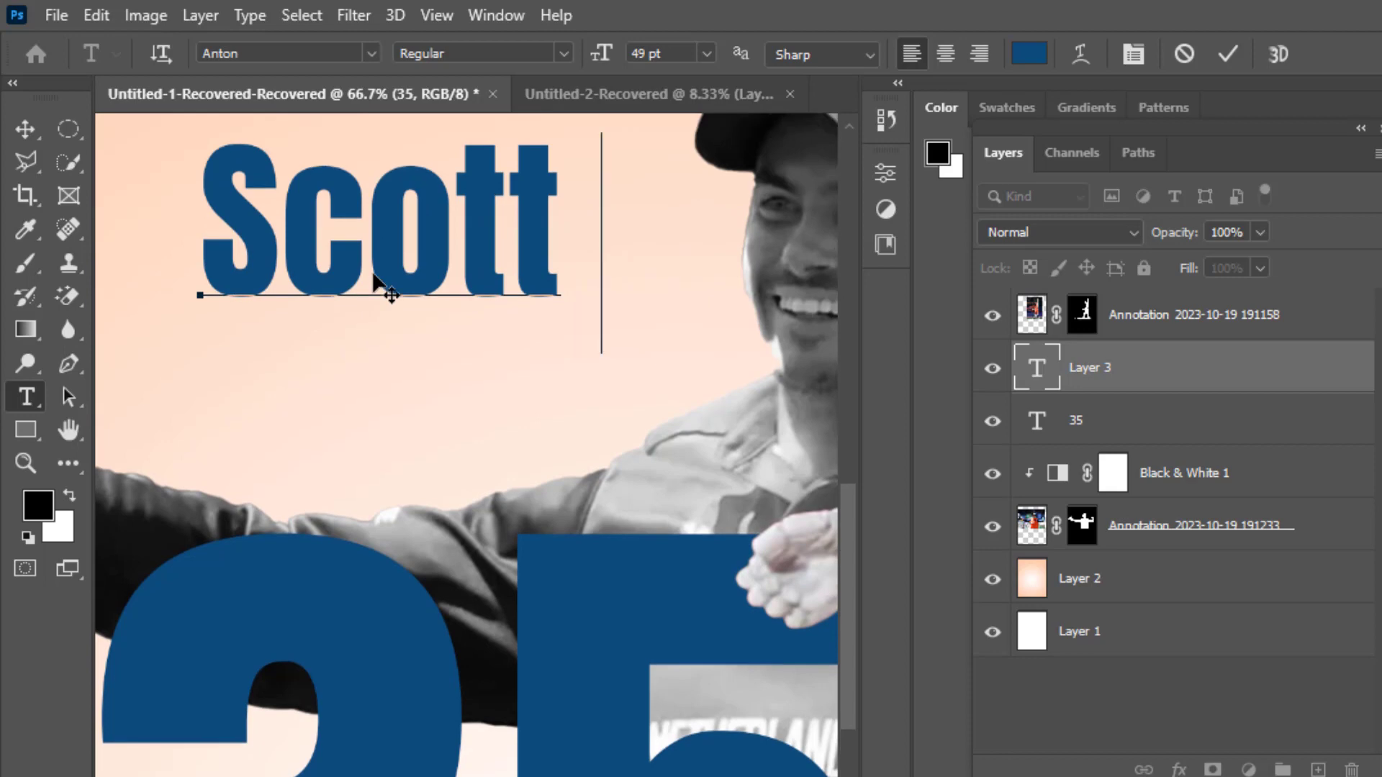
pyautogui.write('Ed')
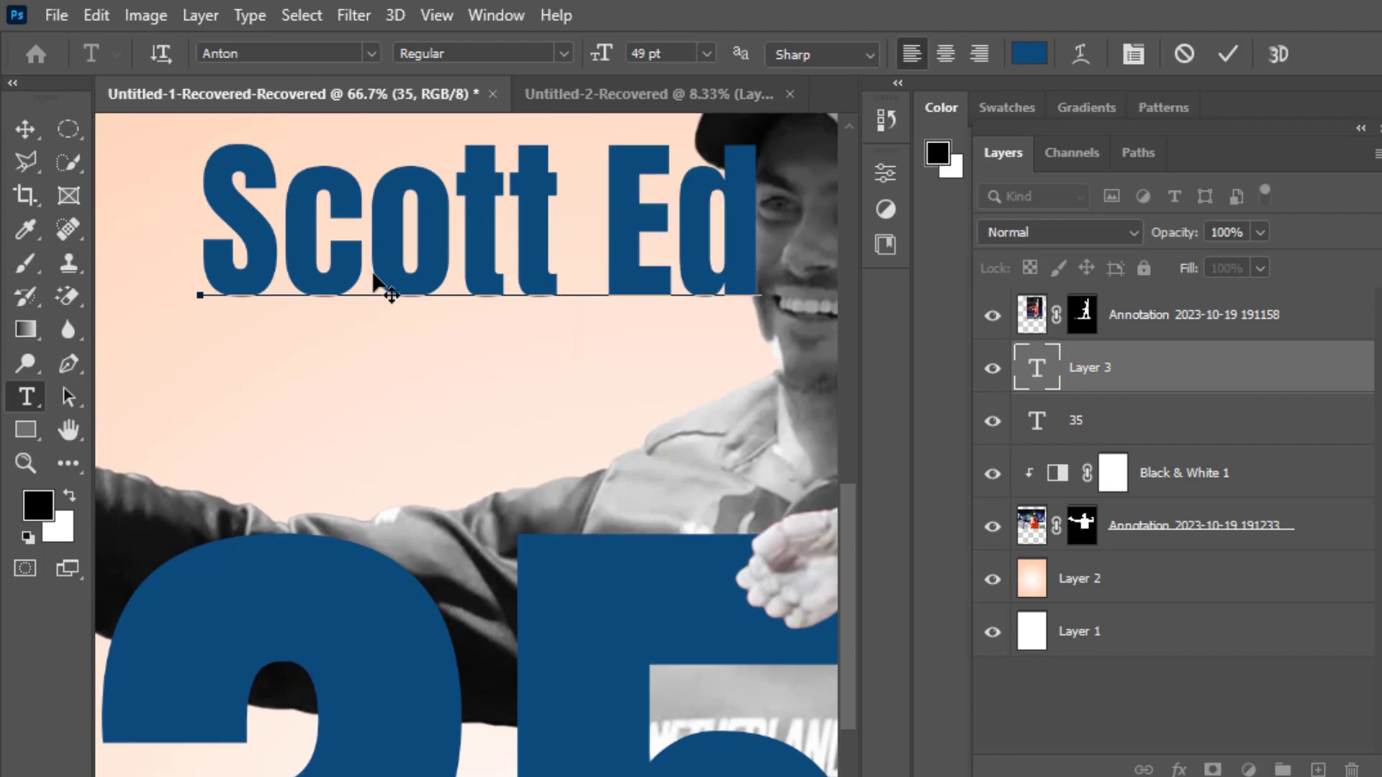
pyautogui.write('w')
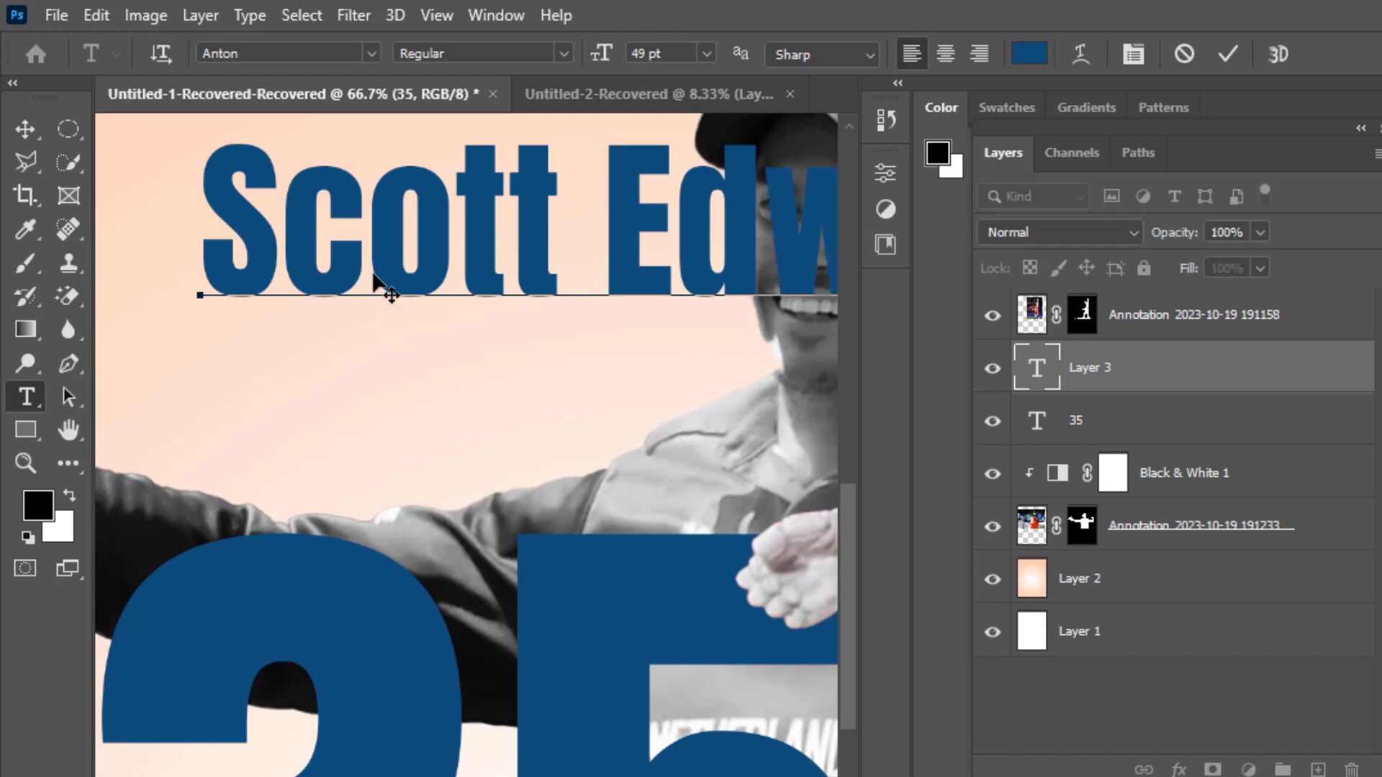
pyautogui.click(22, 126)
# Step: Make the player name white, place it just above the 35 and scale it to match the number's width
pyautogui.hotkey('ctrl', '-')
pyautogui.hotkey('ctrl', '-')
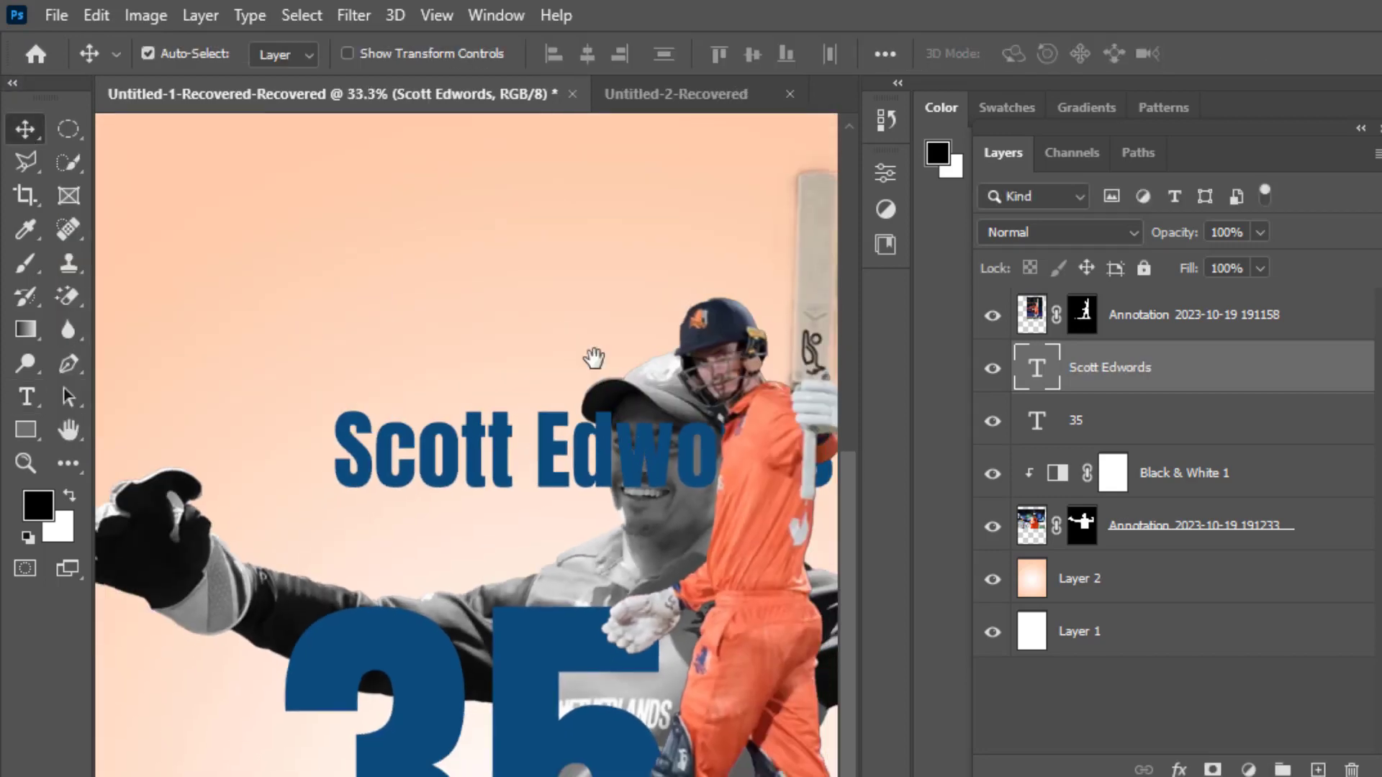
pyautogui.moveTo(608, 371); pyautogui.dragTo(558, 295)
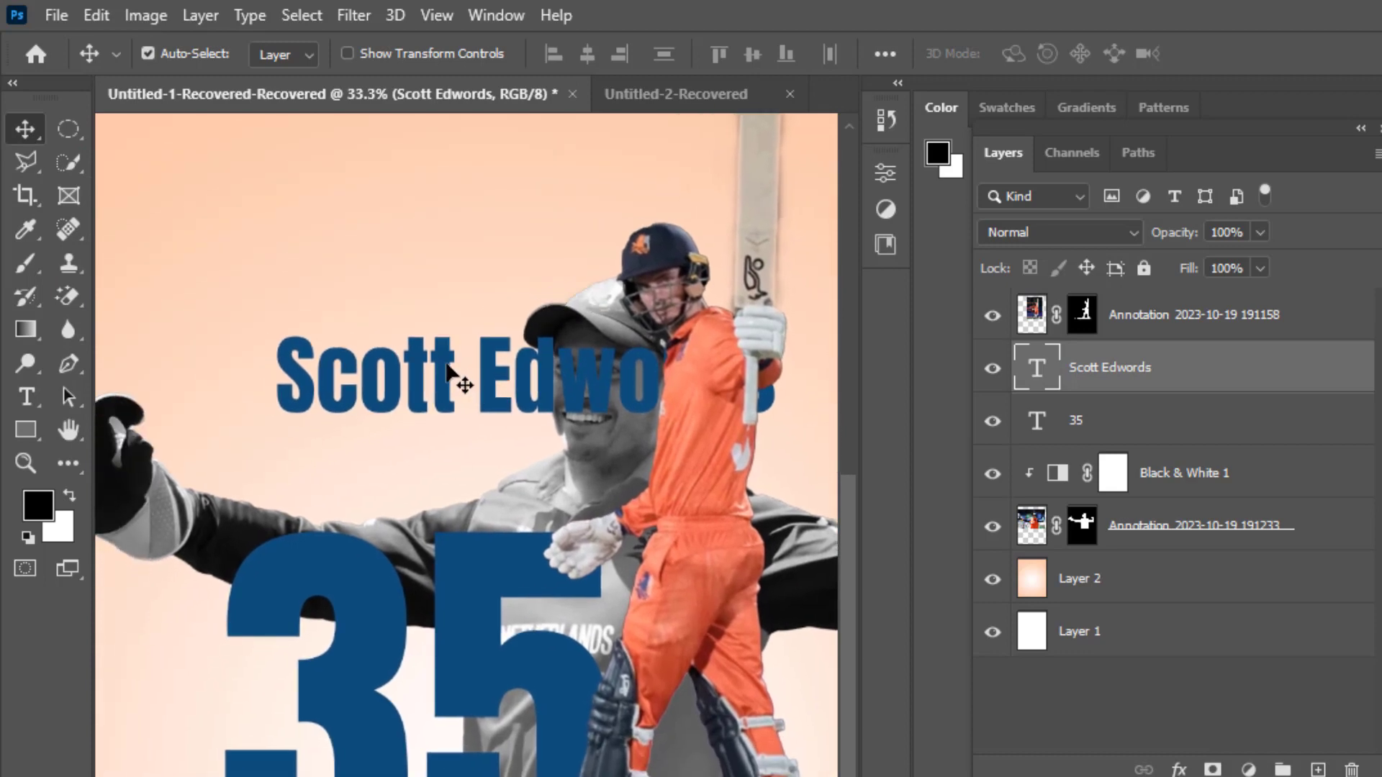
pyautogui.moveTo(447, 371); pyautogui.dragTo(382, 456)
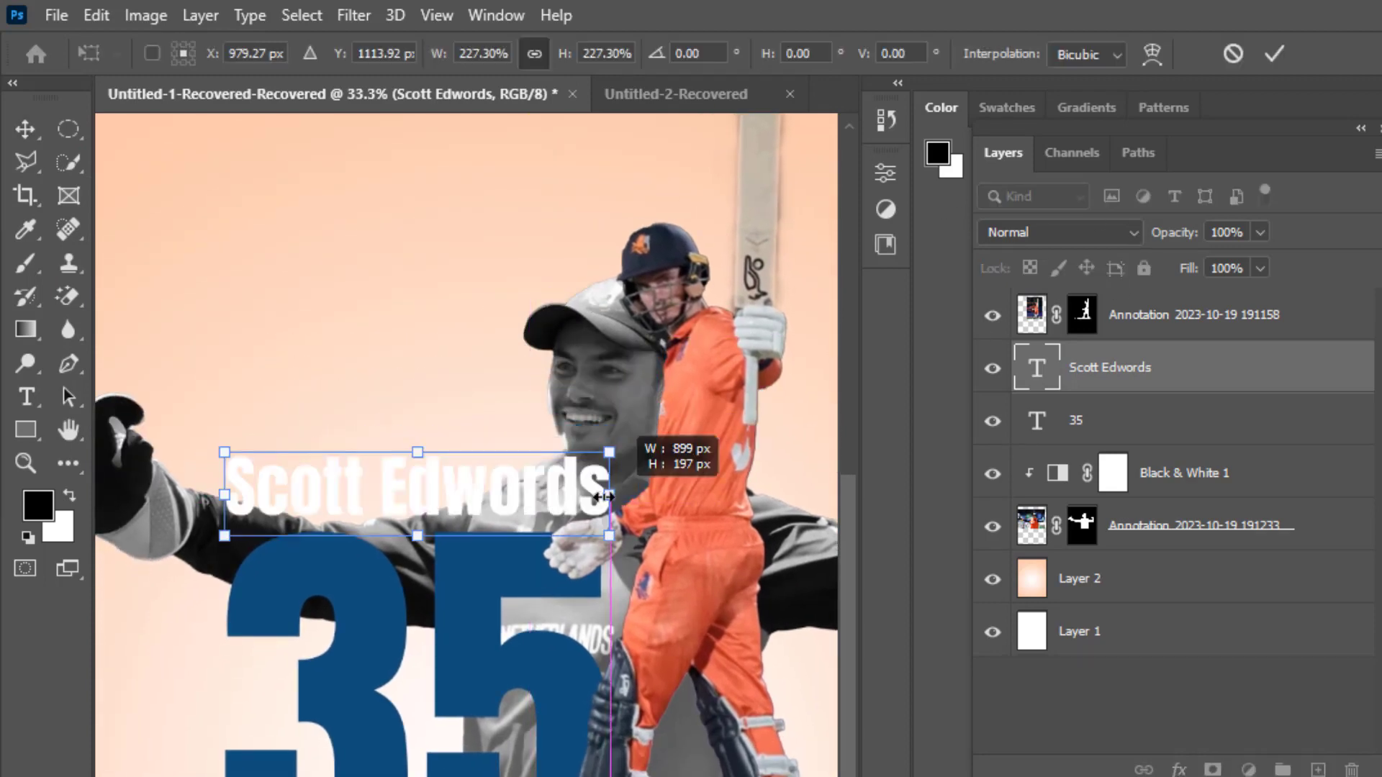
pyautogui.moveTo(617, 497); pyautogui.dragTo(606, 497)
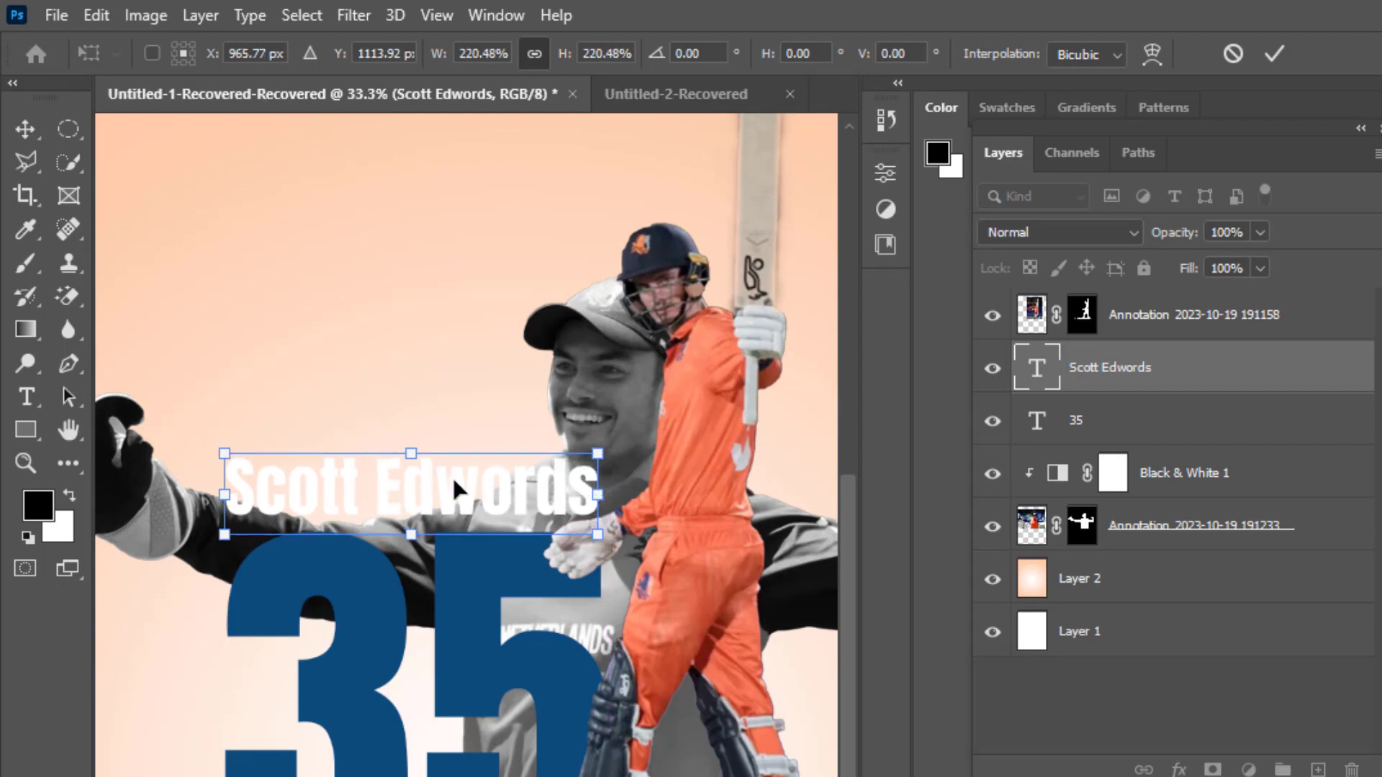
pyautogui.click(23, 114)
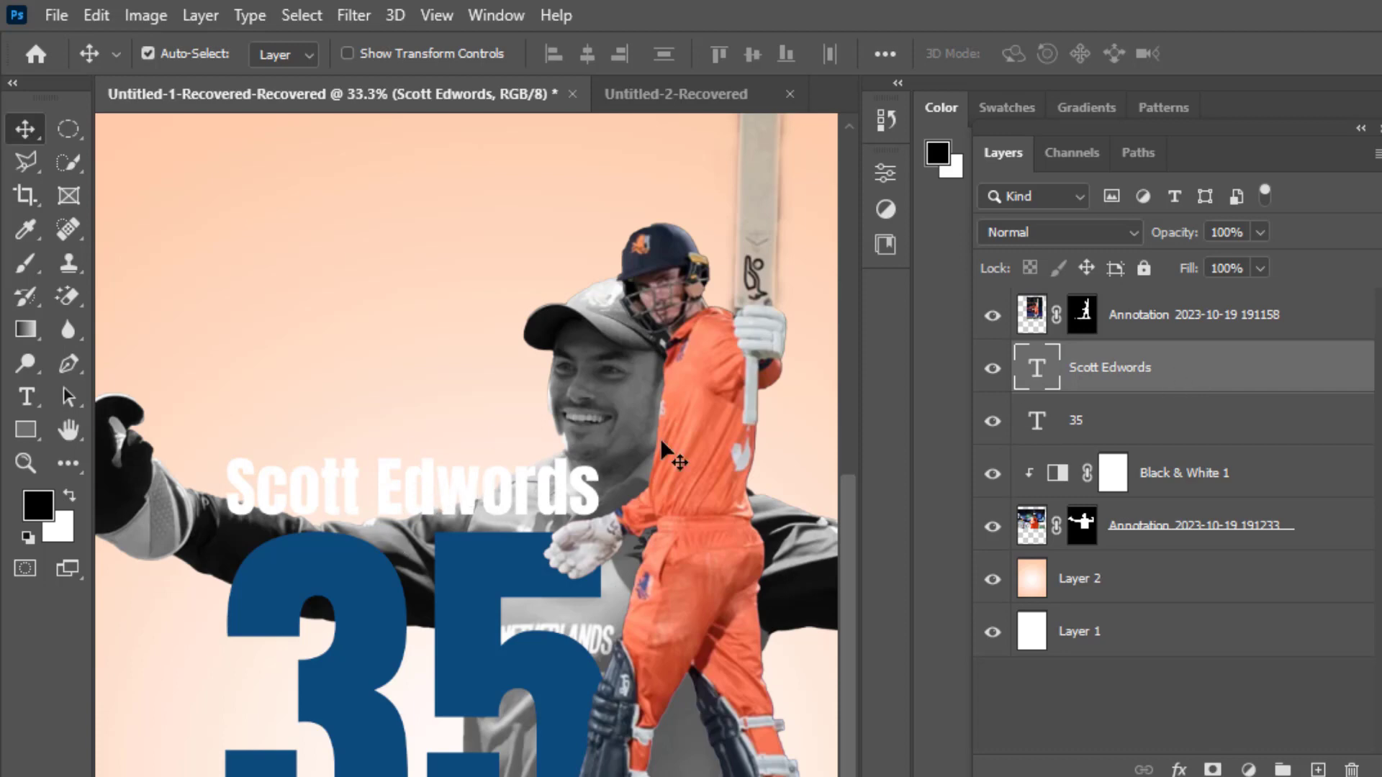
# Step: Add a Multiply drop shadow to the player name with a 10 px distance, 24% spread and 16 px size
pyautogui.doubleClick(1160, 395)
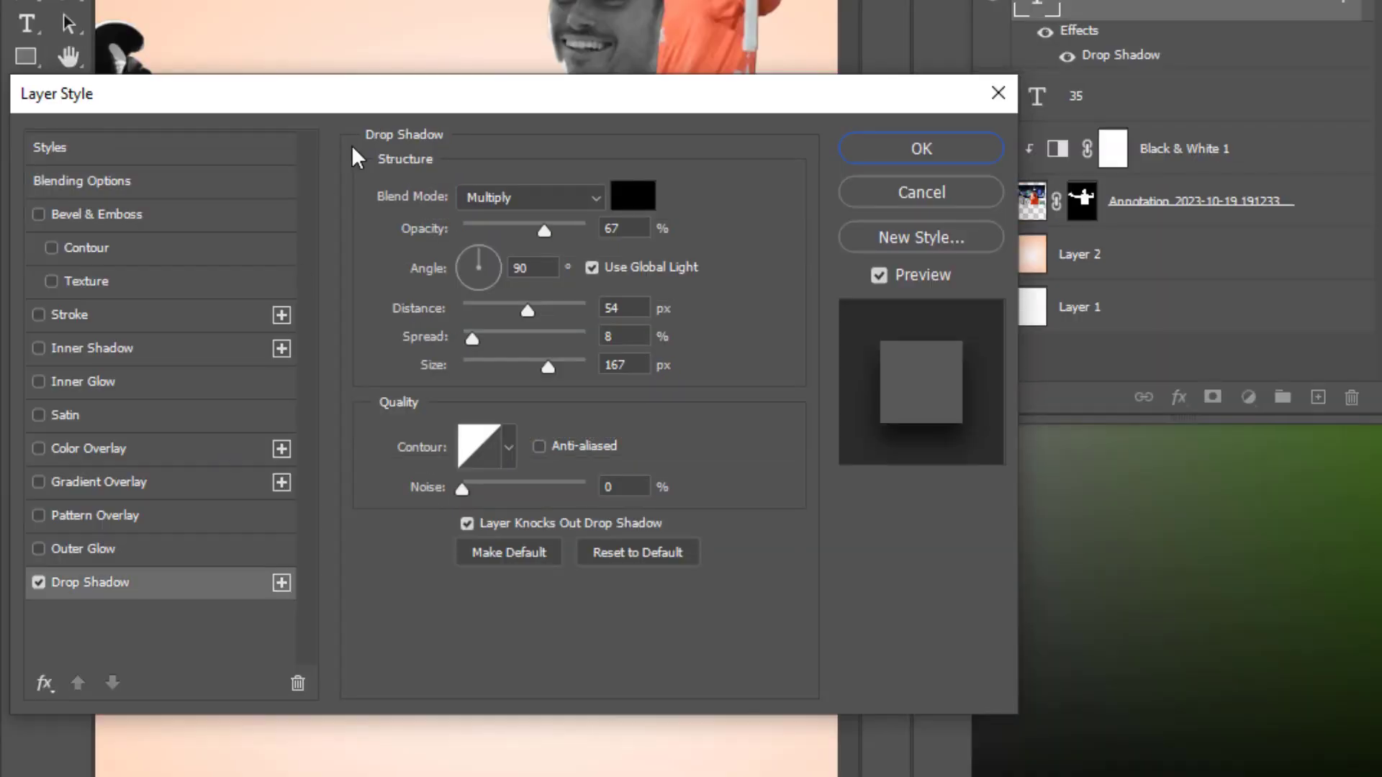
pyautogui.moveTo(352, 54); pyautogui.dragTo(382, 283)
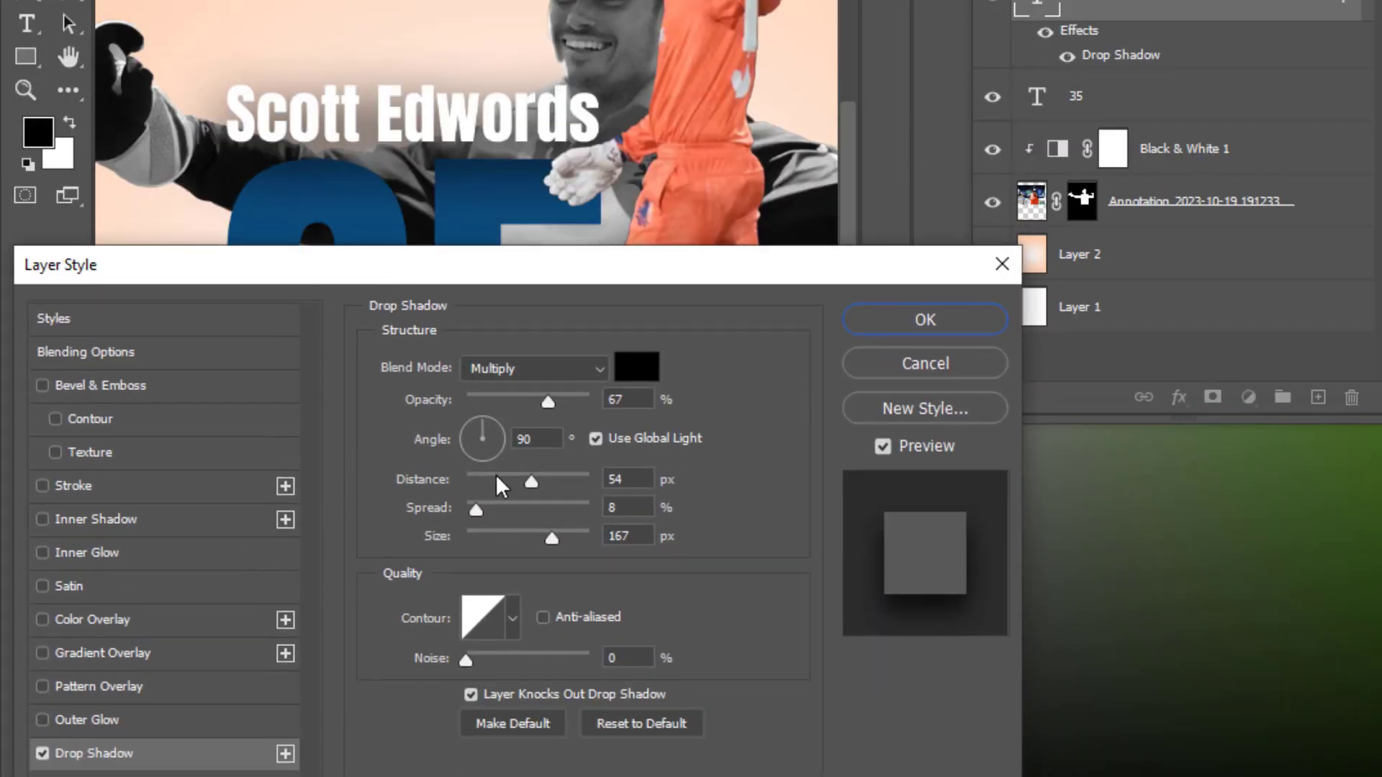
pyautogui.moveTo(513, 534); pyautogui.dragTo(494, 543)
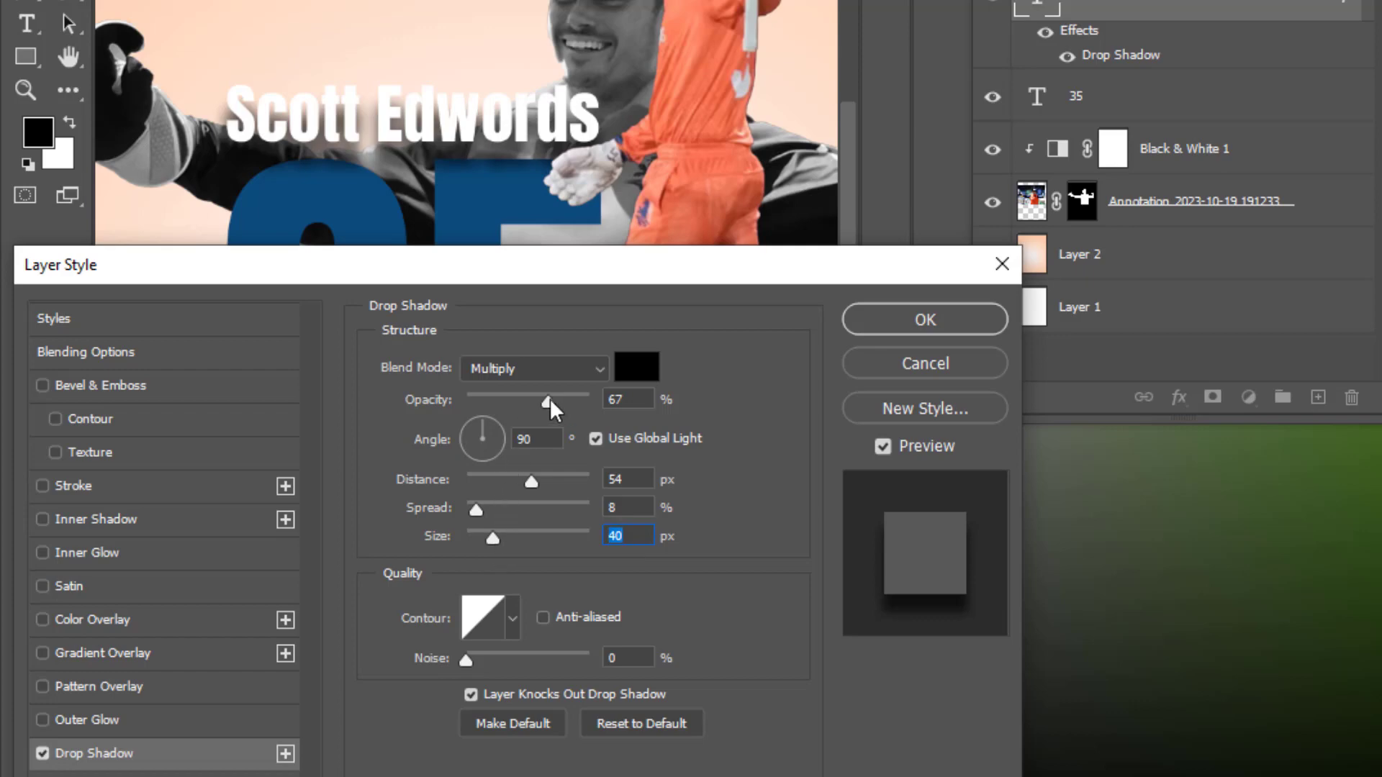
pyautogui.moveTo(532, 480); pyautogui.dragTo(481, 480)
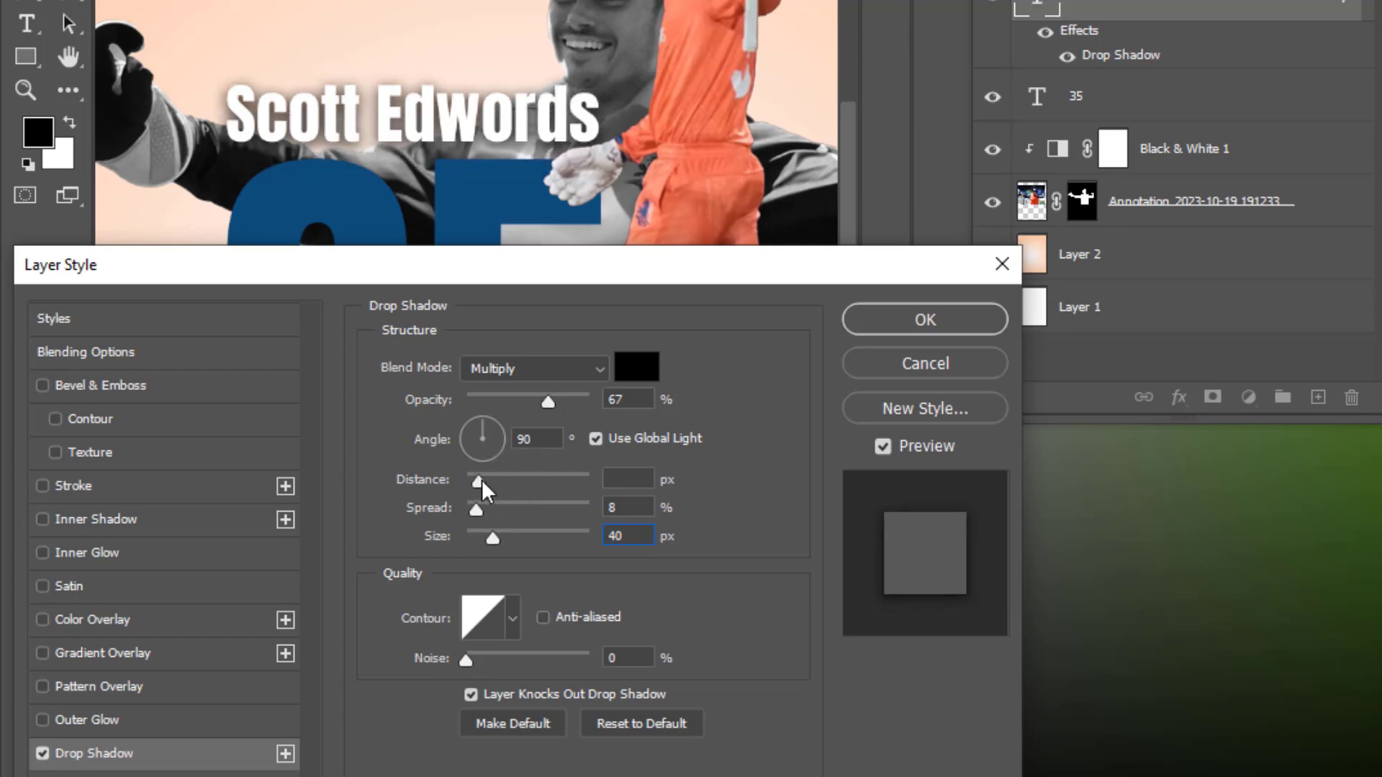
pyautogui.moveTo(480, 537); pyautogui.dragTo(477, 536)
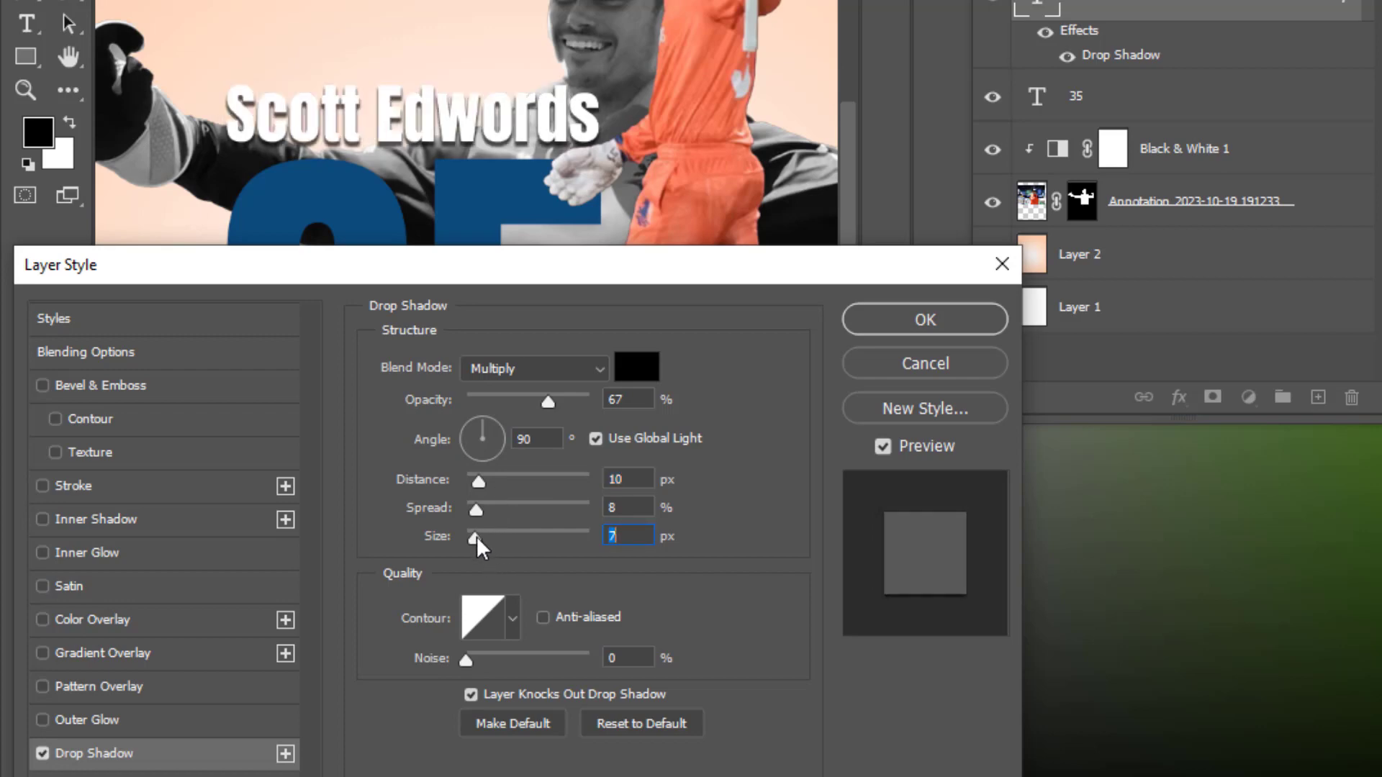
pyautogui.moveTo(476, 537); pyautogui.dragTo(497, 511)
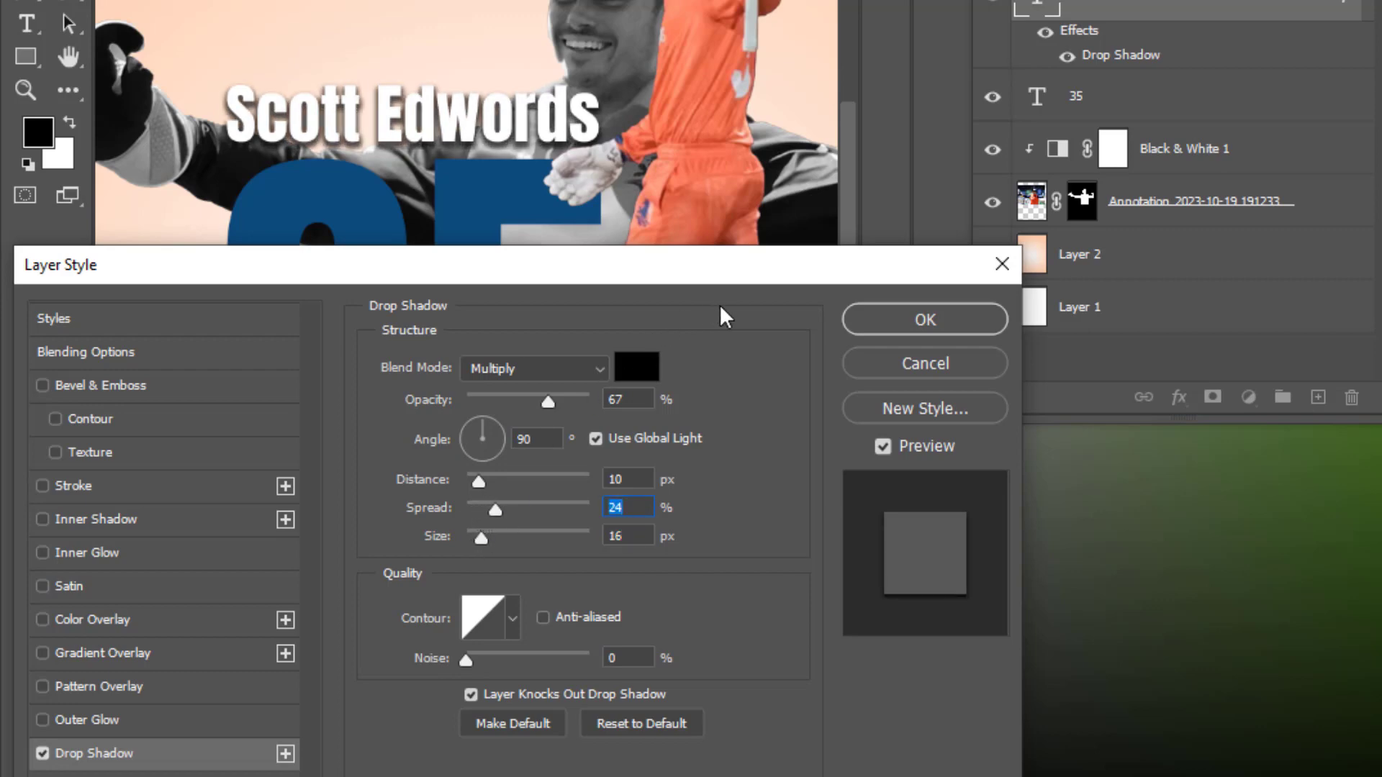
pyautogui.moveTo(724, 317); pyautogui.dragTo(630, 290)
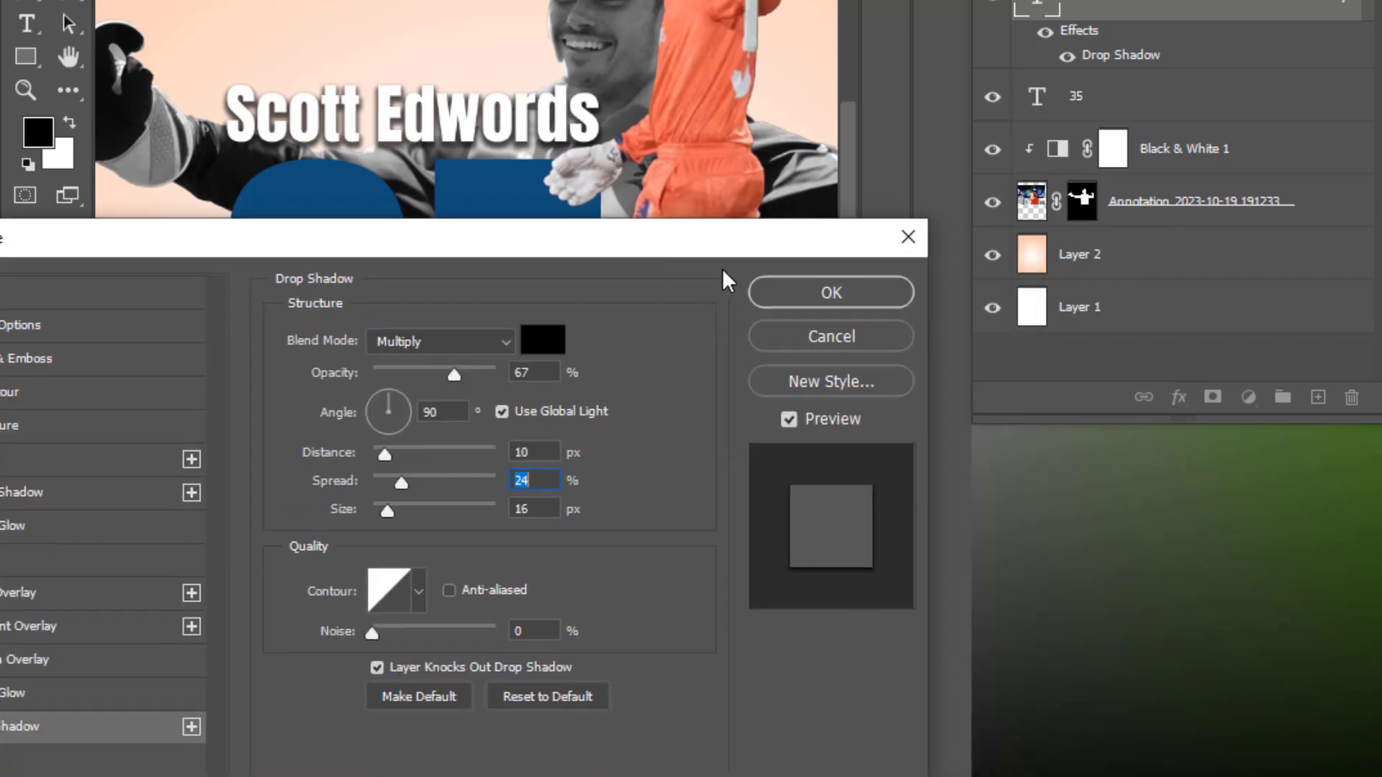
pyautogui.click(809, 287)
# Step: Add a drop shadow to the large blue number 35 beneath the player name, using the preset shadow settings
pyautogui.hotkey('ctrl', '-')
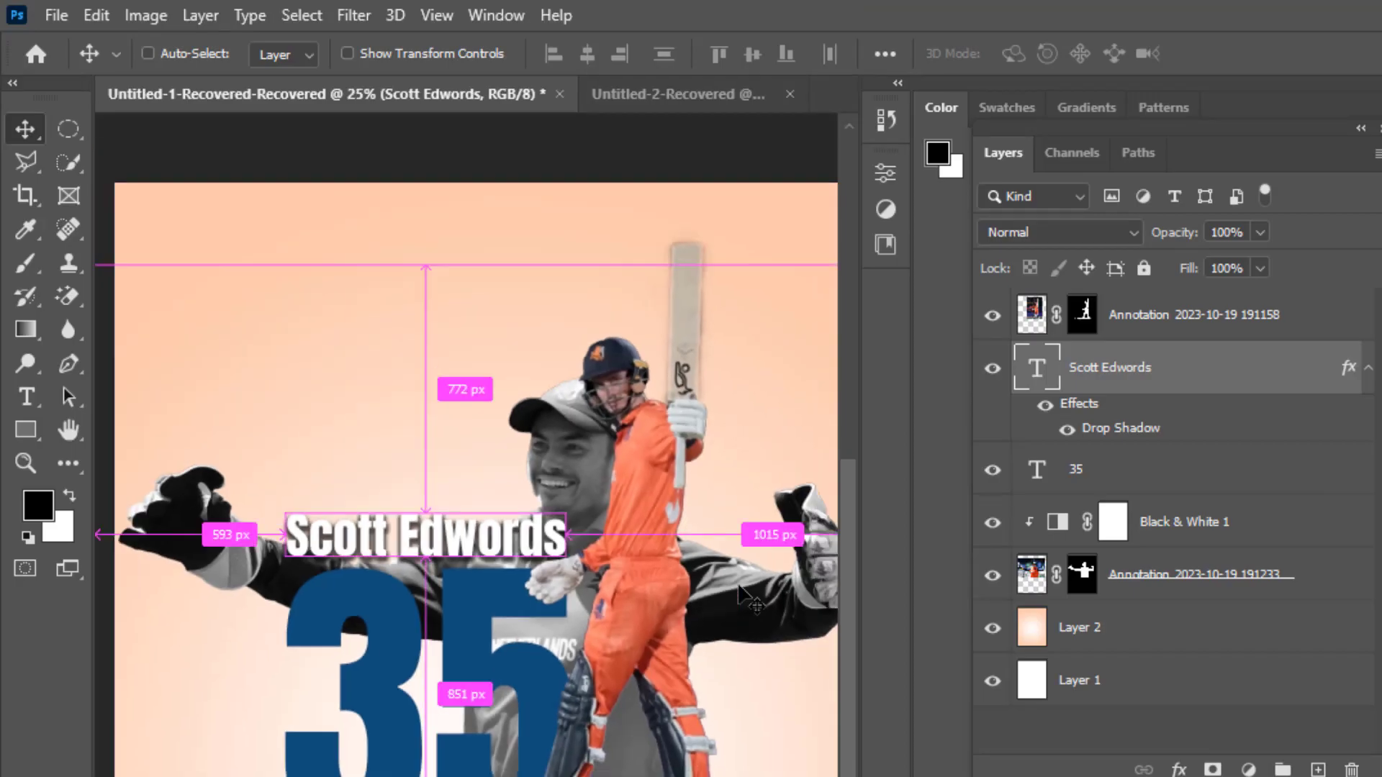
pyautogui.hotkey('ctrl', '-')
pyautogui.hotkey('ctrl', '+')
pyautogui.hotkey('ctrl', '+')
pyautogui.moveTo(576, 531); pyautogui.dragTo(696, 592)
pyautogui.click(464, 531)
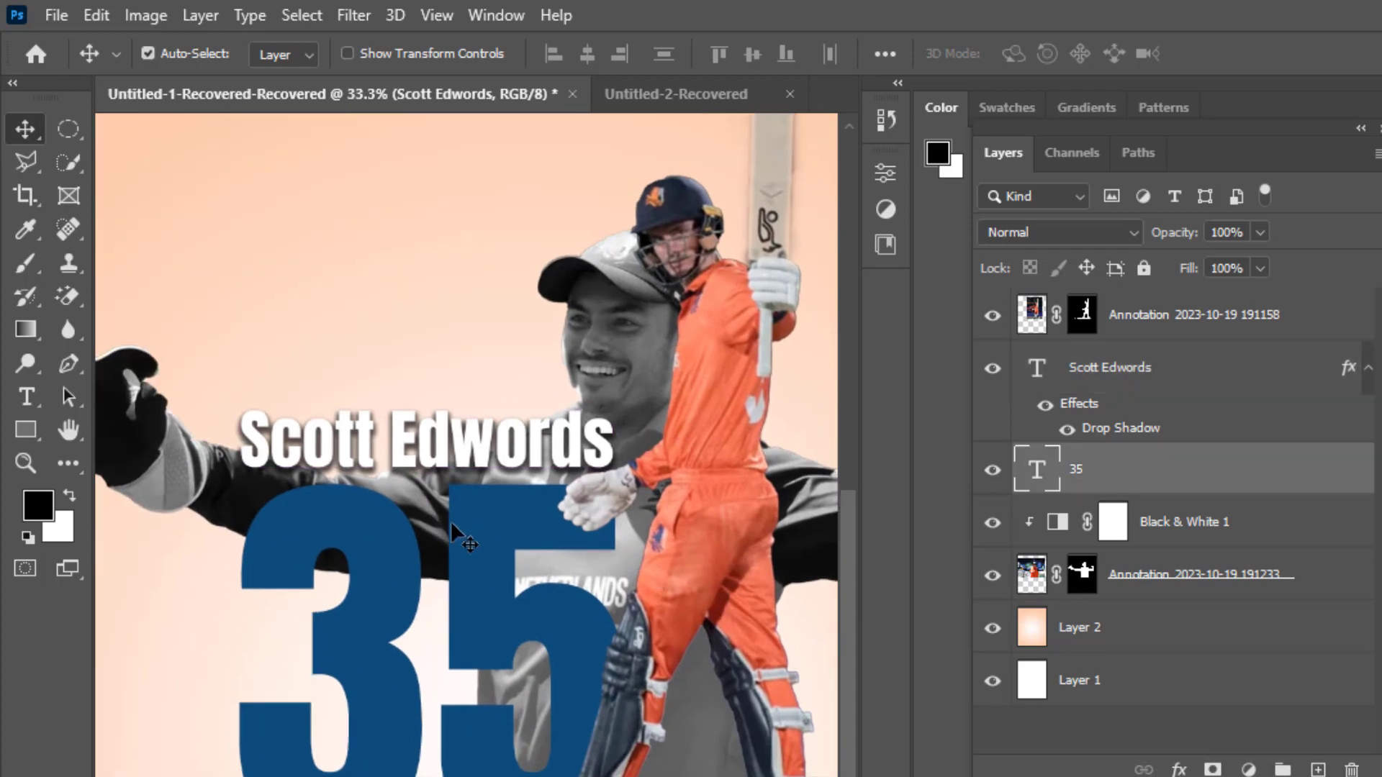
pyautogui.doubleClick(1249, 472)
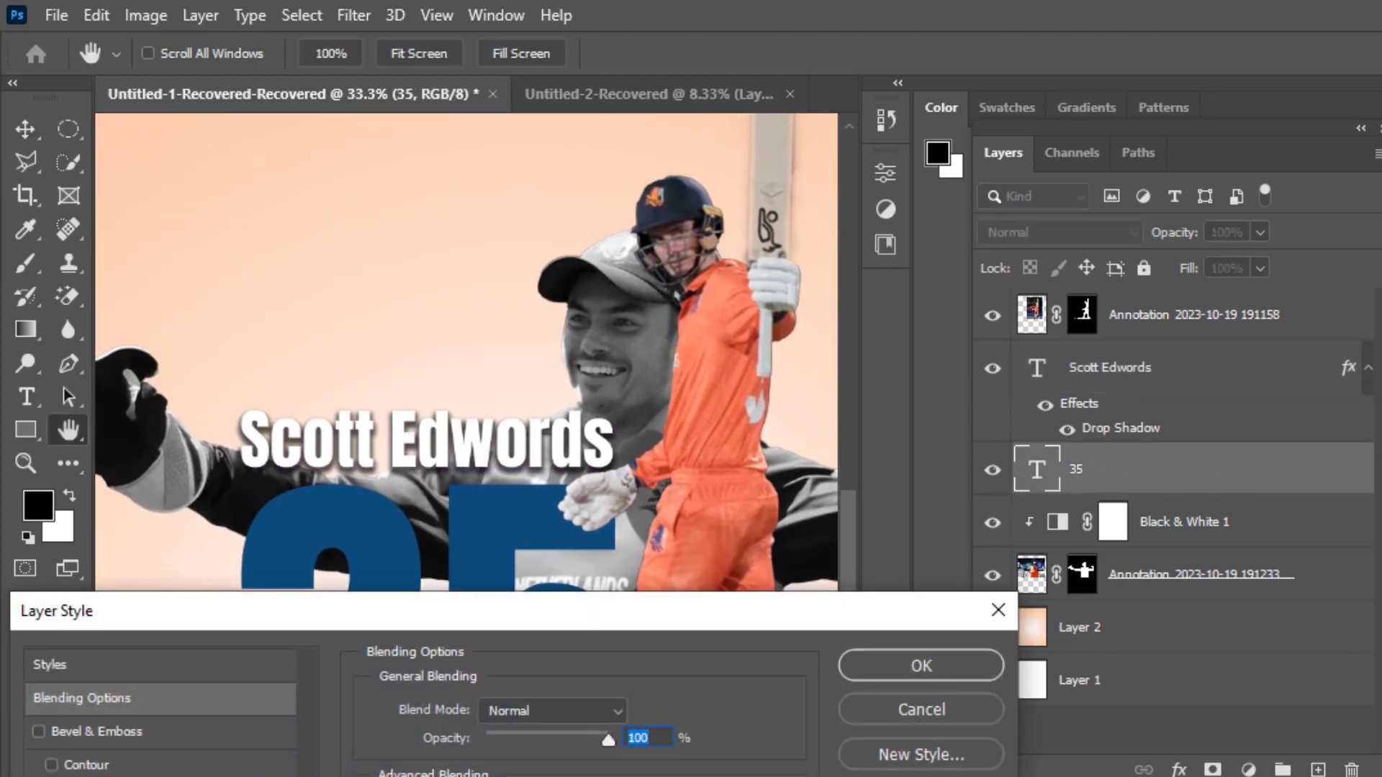
pyautogui.click(91, 776)
pyautogui.click(922, 664)
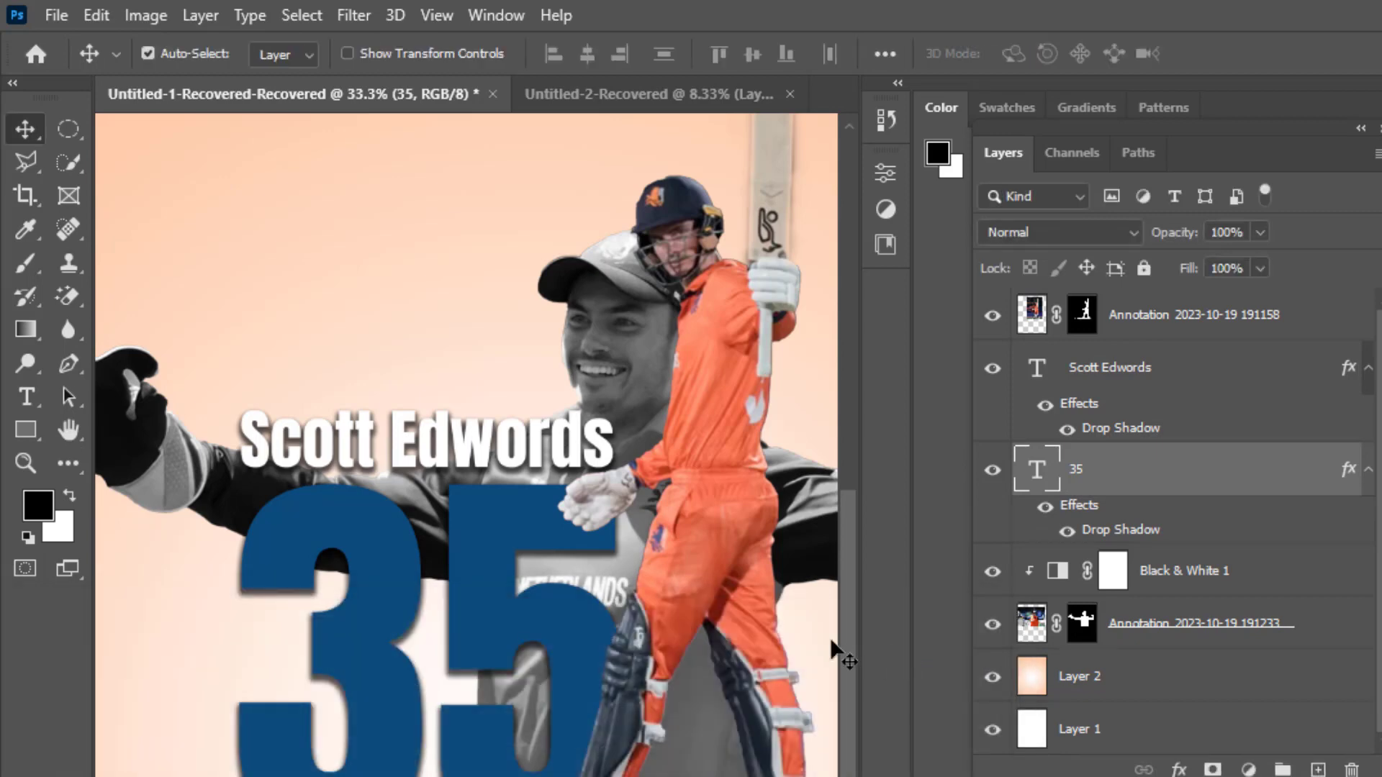
pyautogui.hotkey('ctrl', '+')
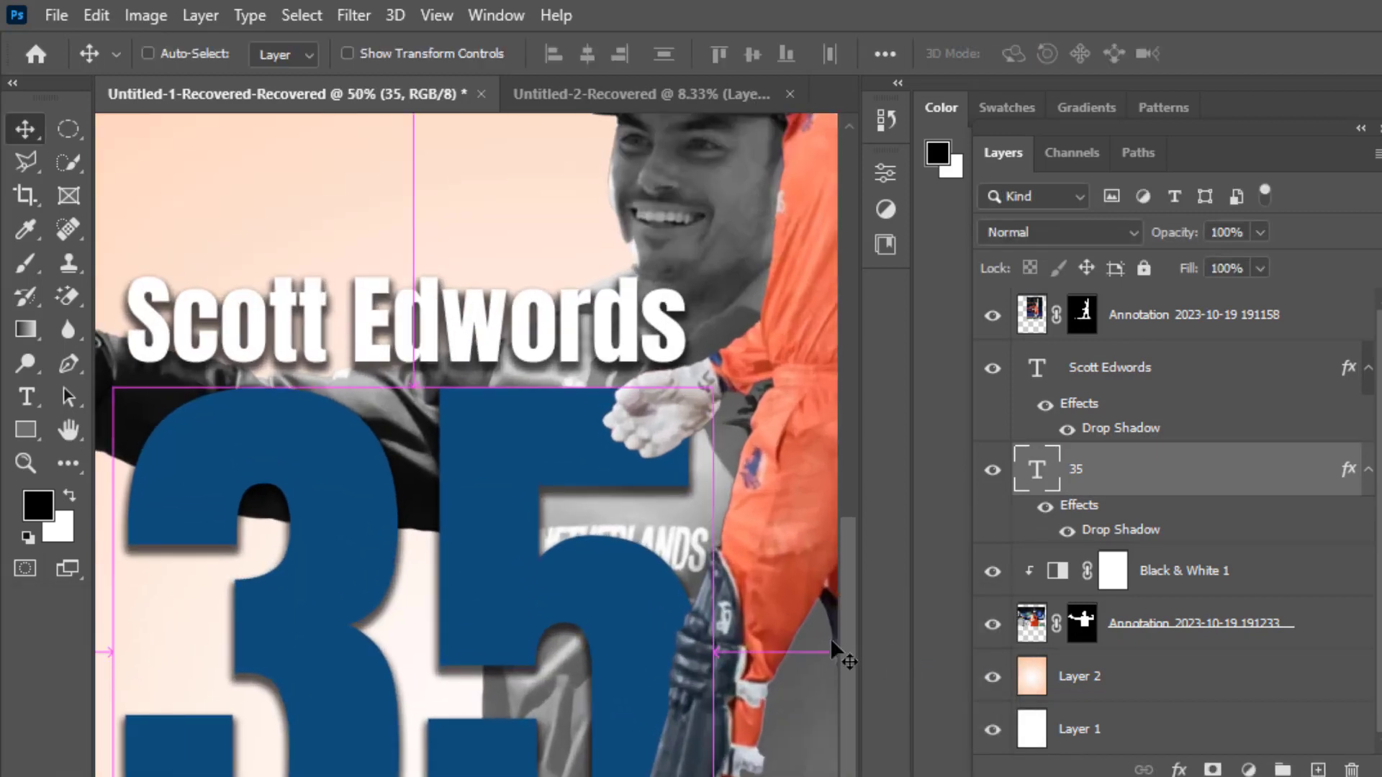
pyautogui.hotkey('ctrl', '-')
pyautogui.hotkey('ctrl', '-')
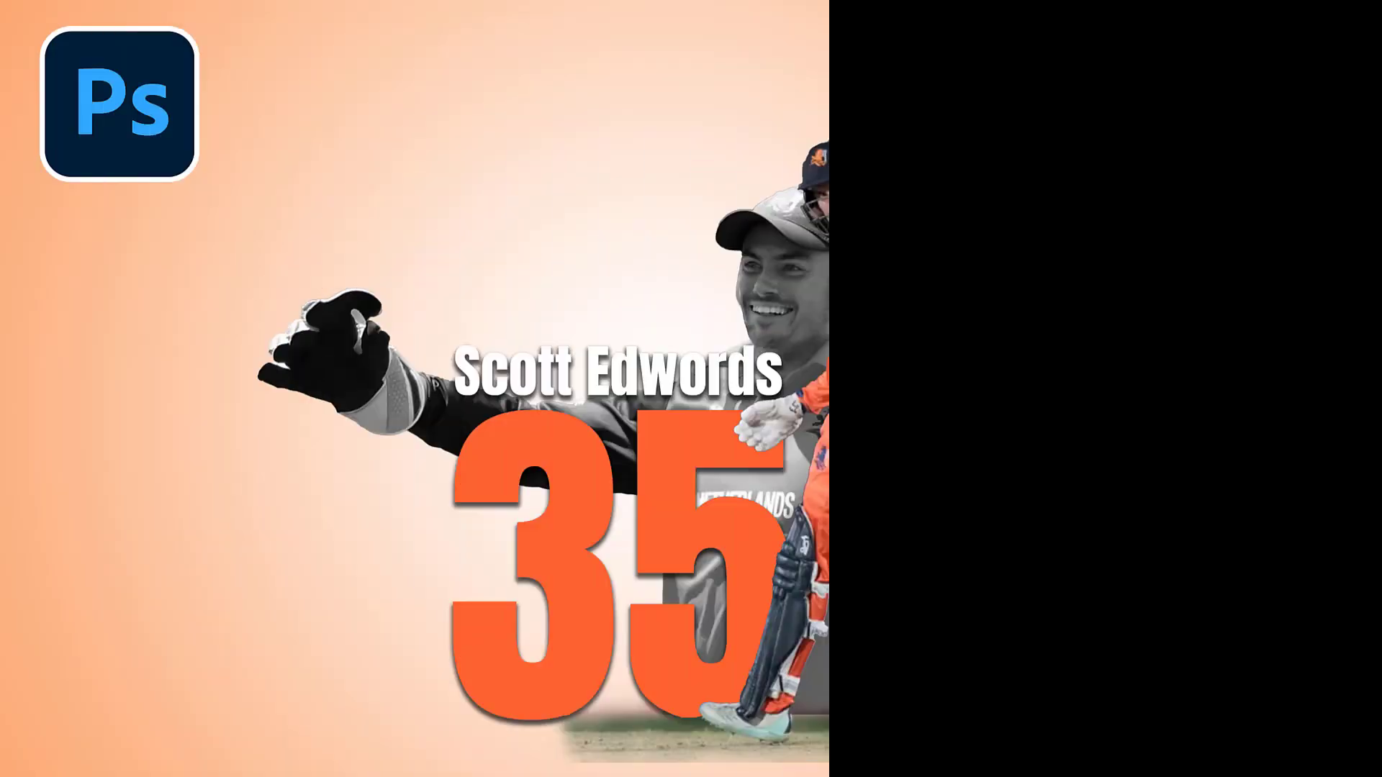